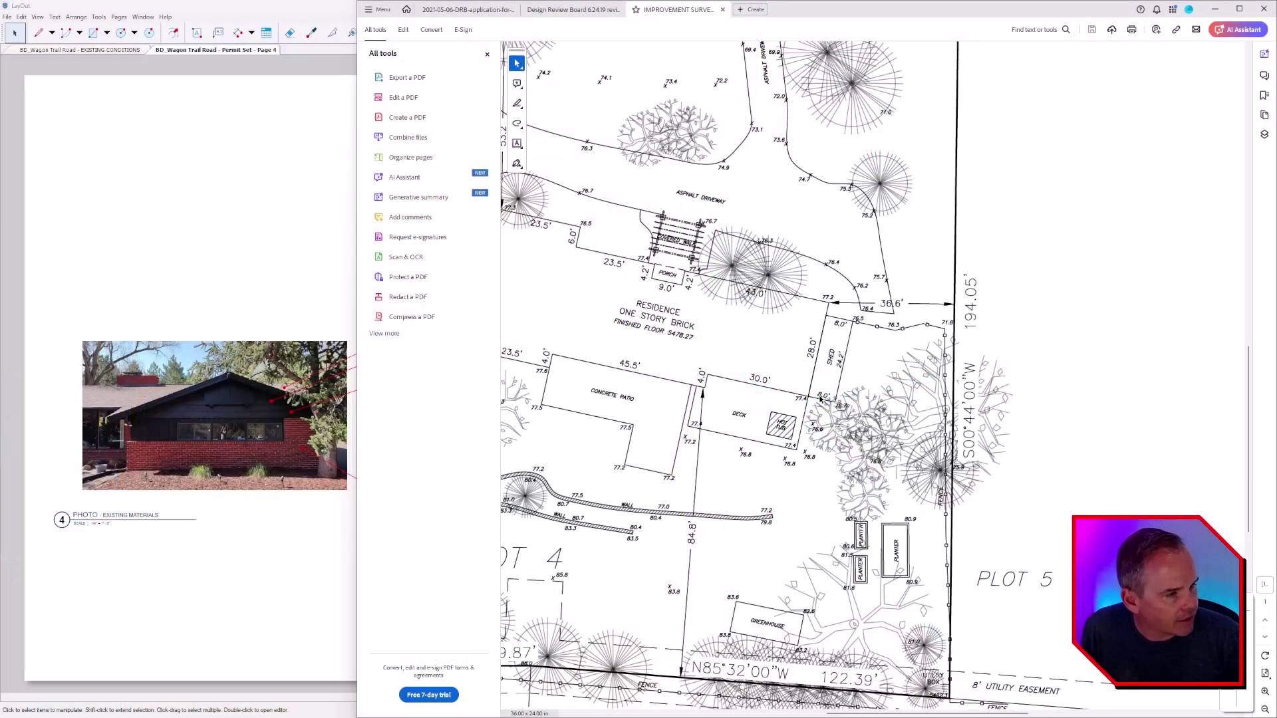
scroll(820, 399, "left", 5)
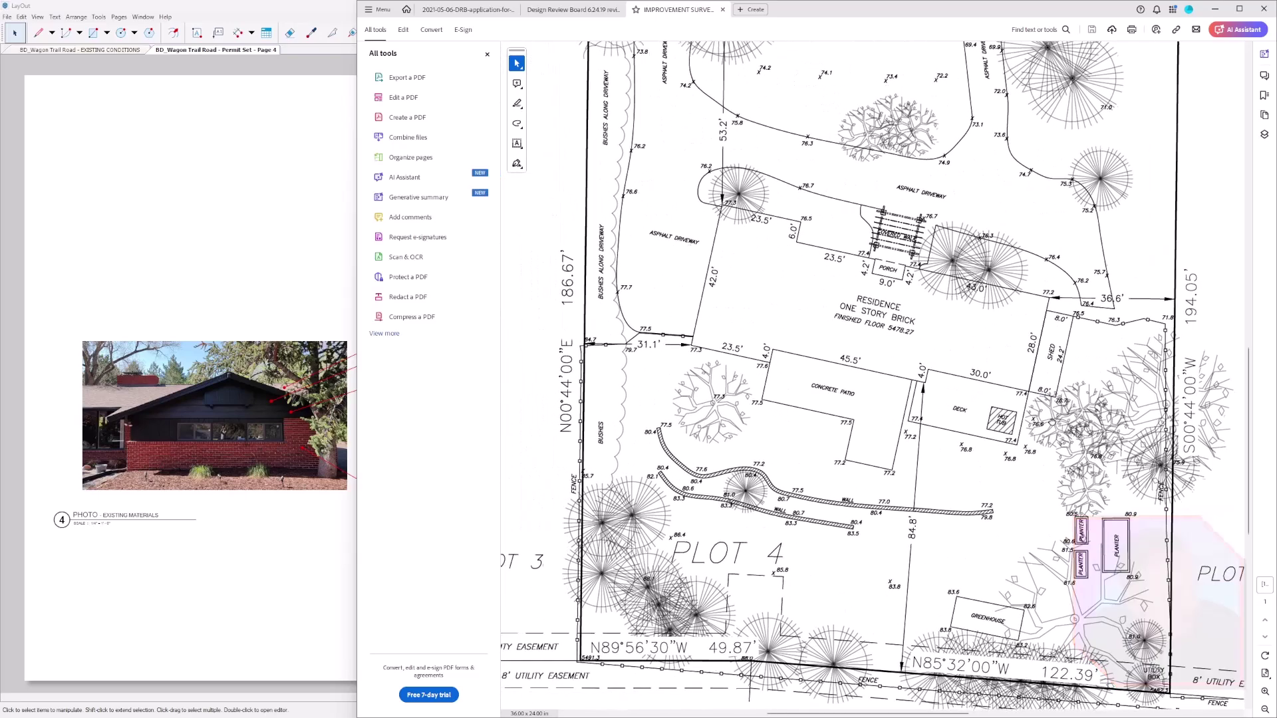
scroll(821, 399, "up", 1)
scroll(821, 399, "up", 4)
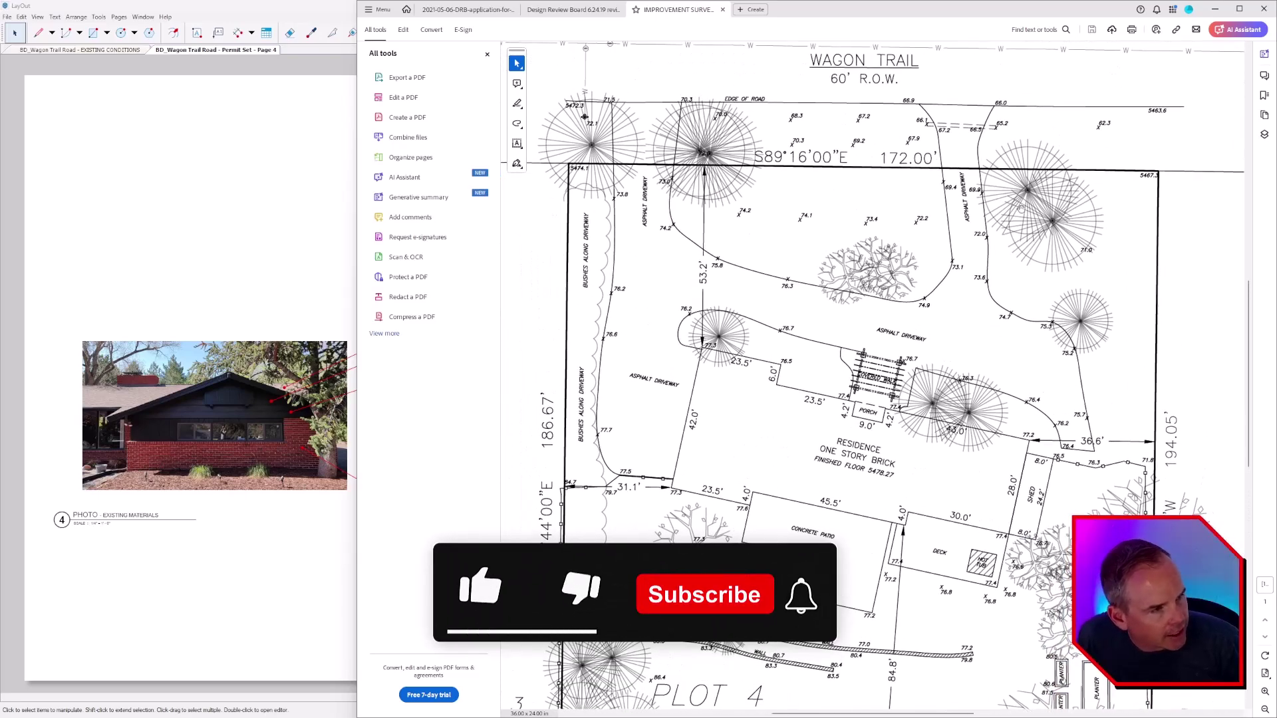
scroll(820, 399, "down", 5)
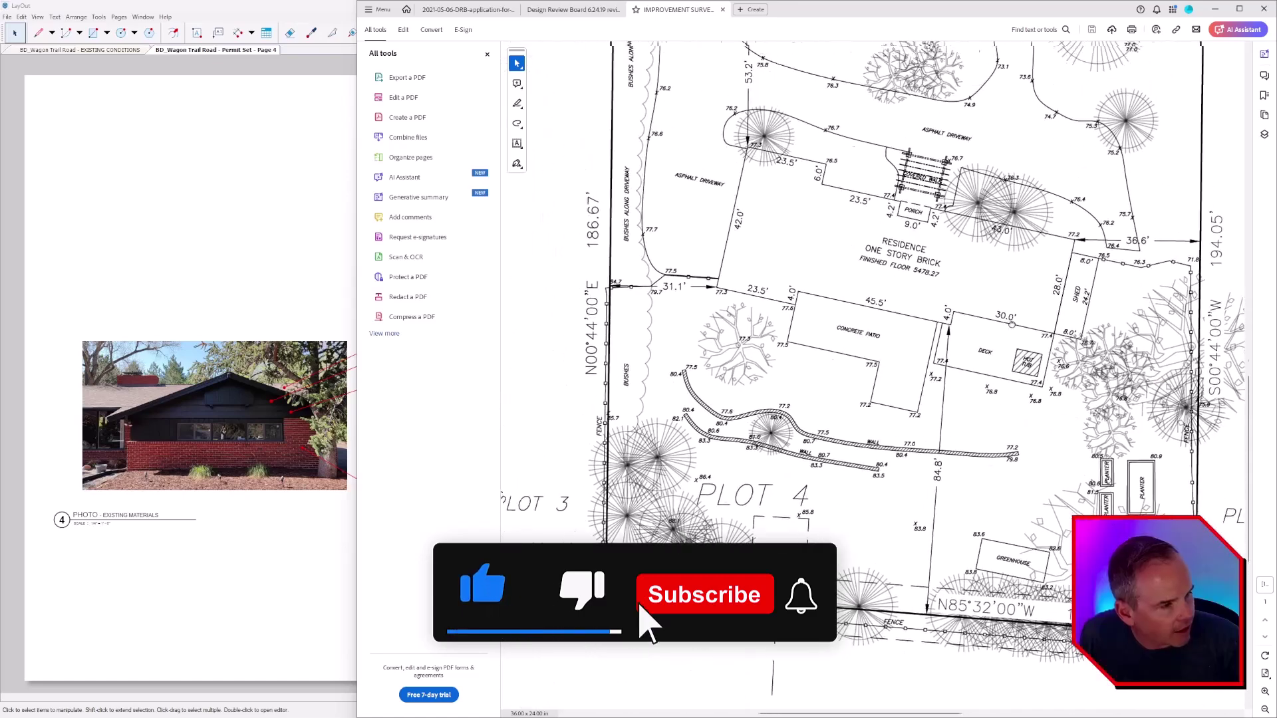
scroll(894, 344, "up", 2)
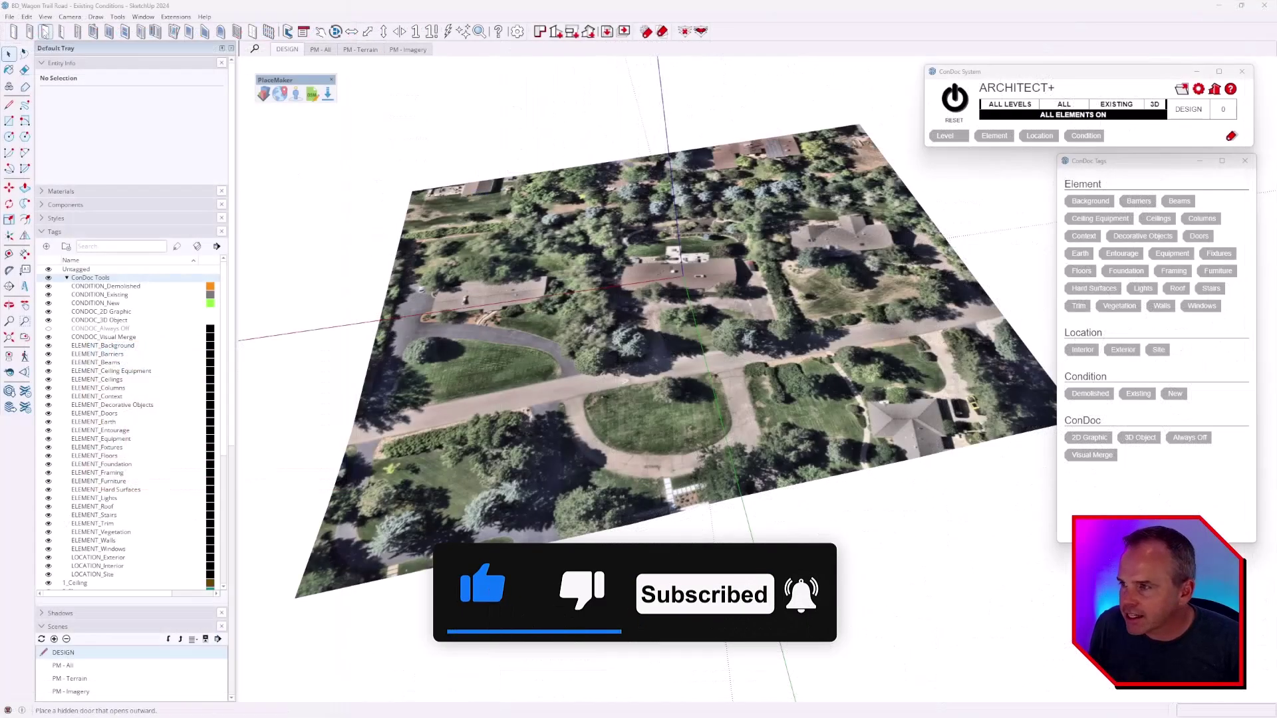
Step: Open the Import dialog with the file type set to PDF Vector Graphics (*.pdf)
left_click(10, 16)
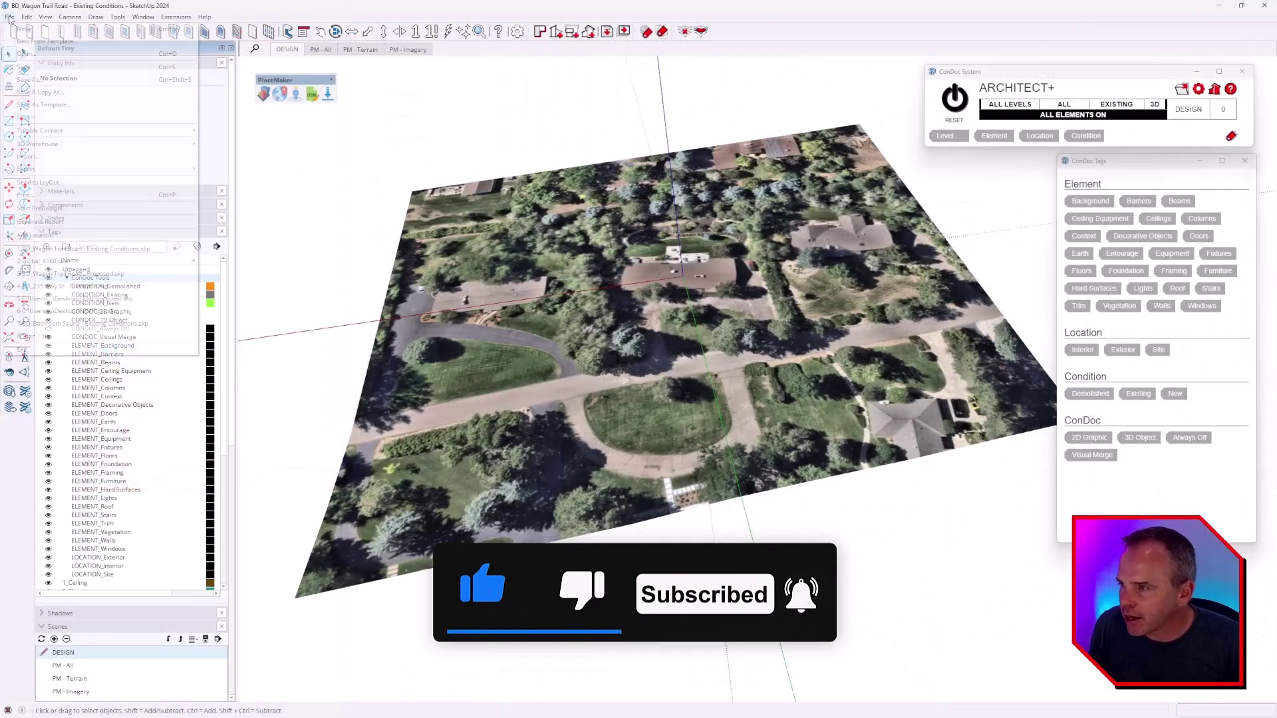
left_click(93, 157)
left_click(854, 501)
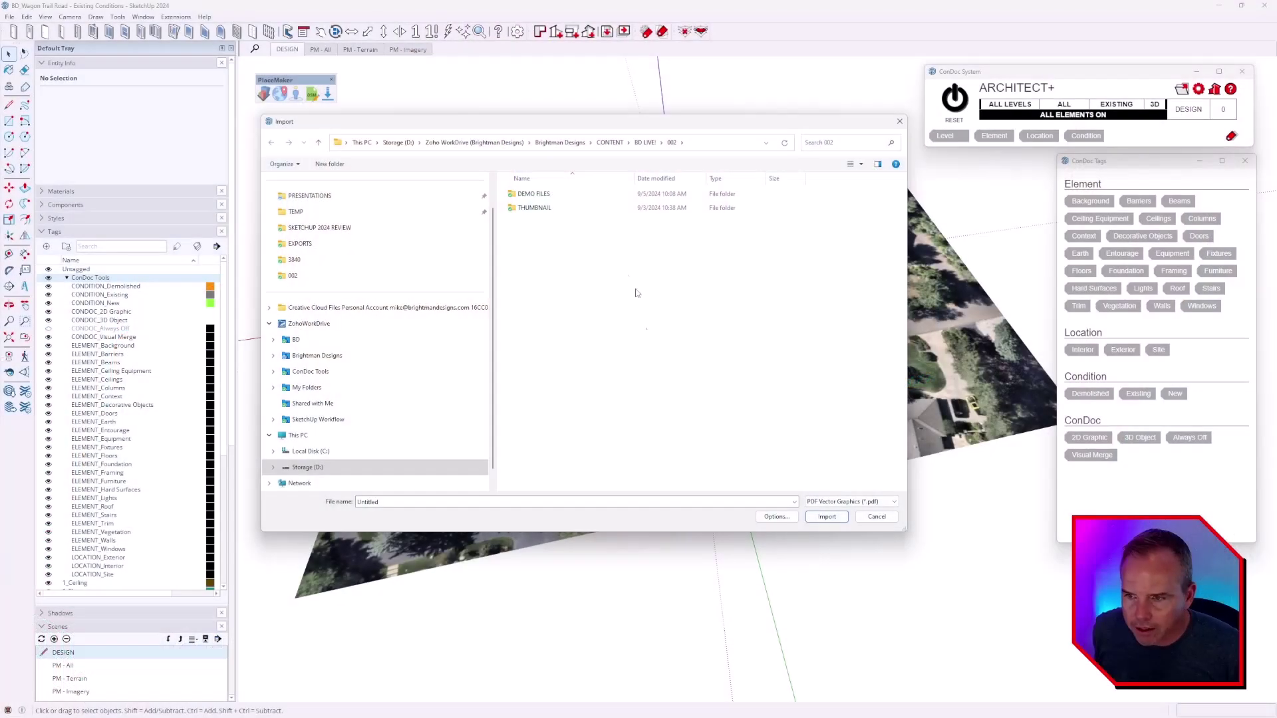
Step: Import IMPROVEMENT SURVEY.pdf from DEMO FILES with black and color lines on, white lines off
left_click(533, 194)
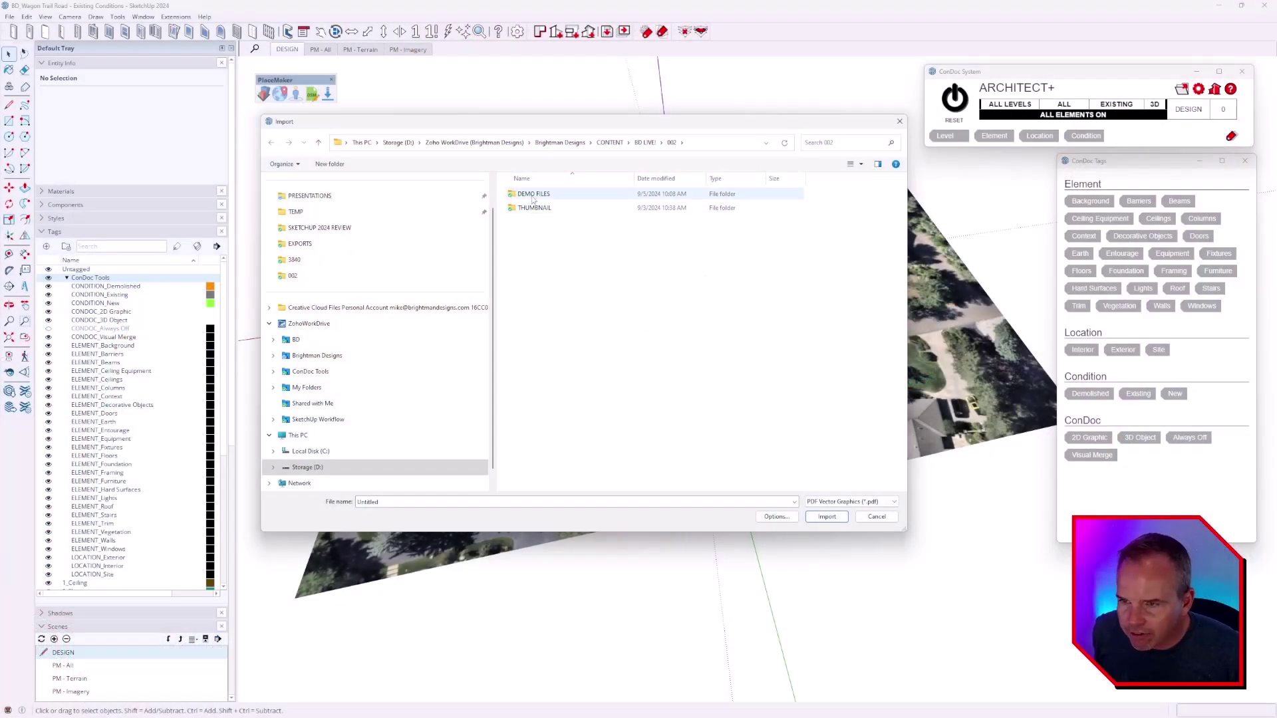
double_click(533, 193)
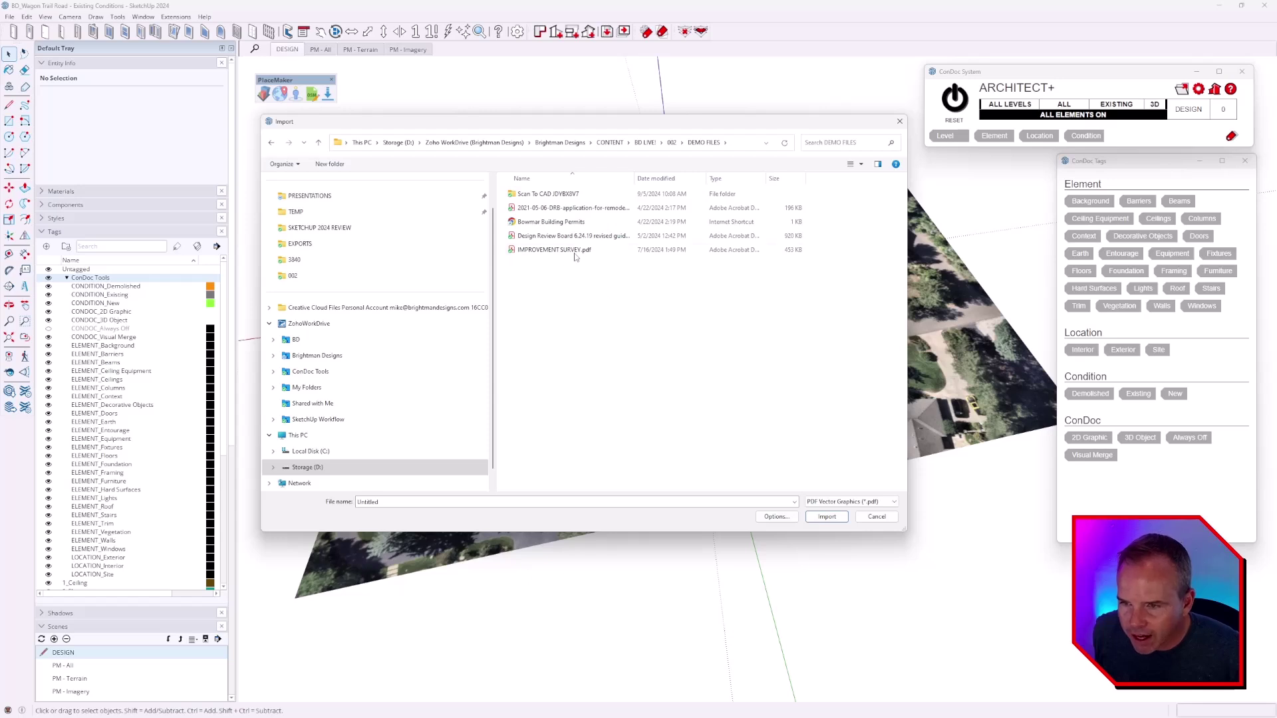
left_click(554, 249)
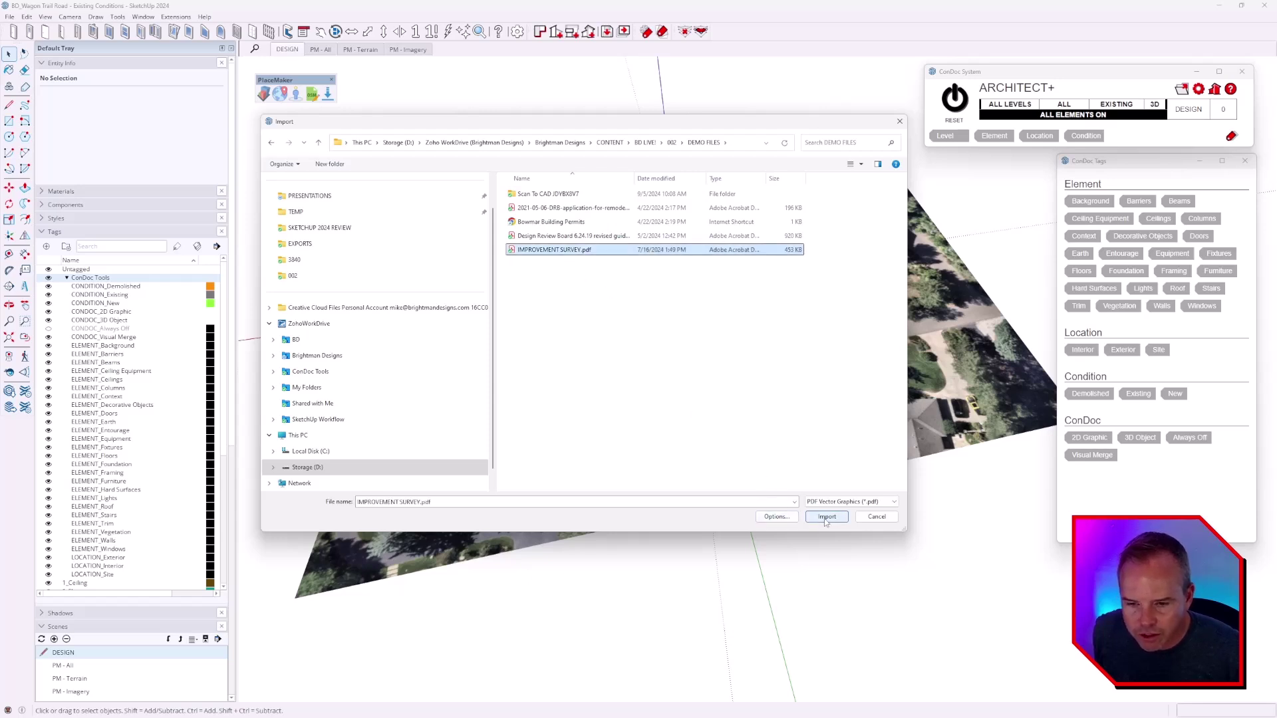
left_click(777, 517)
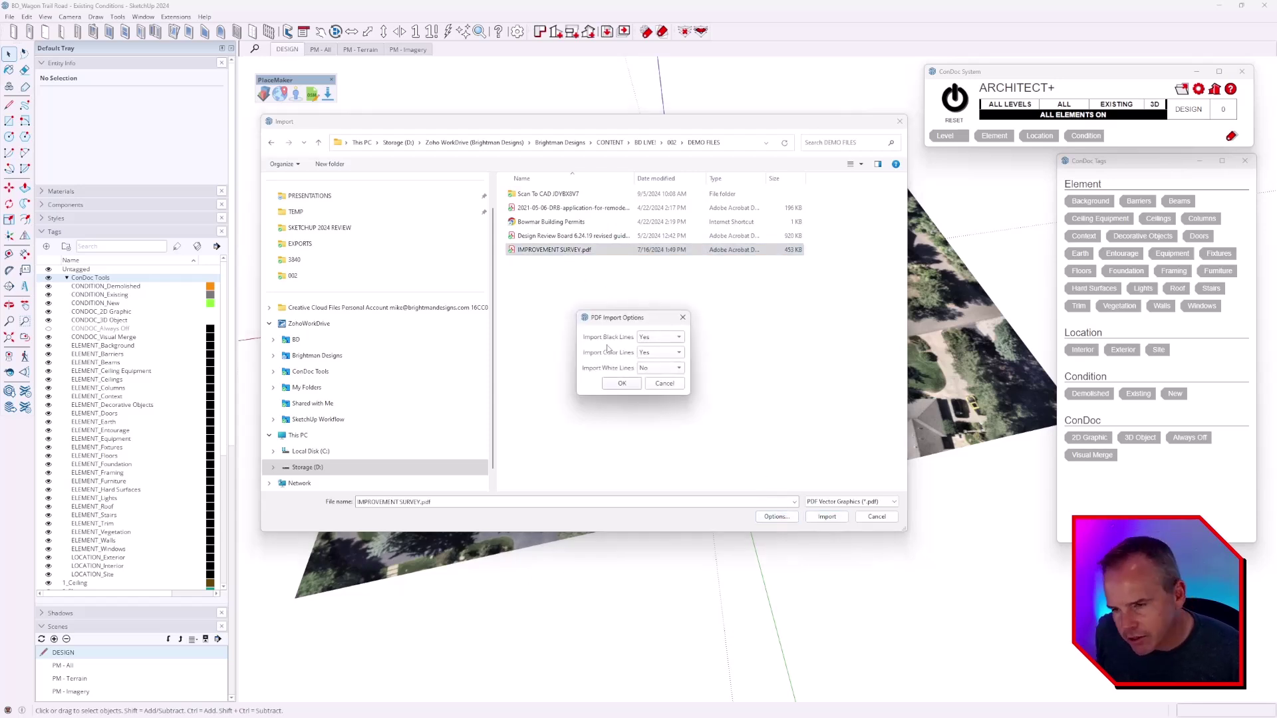
left_click(623, 385)
left_click(829, 516)
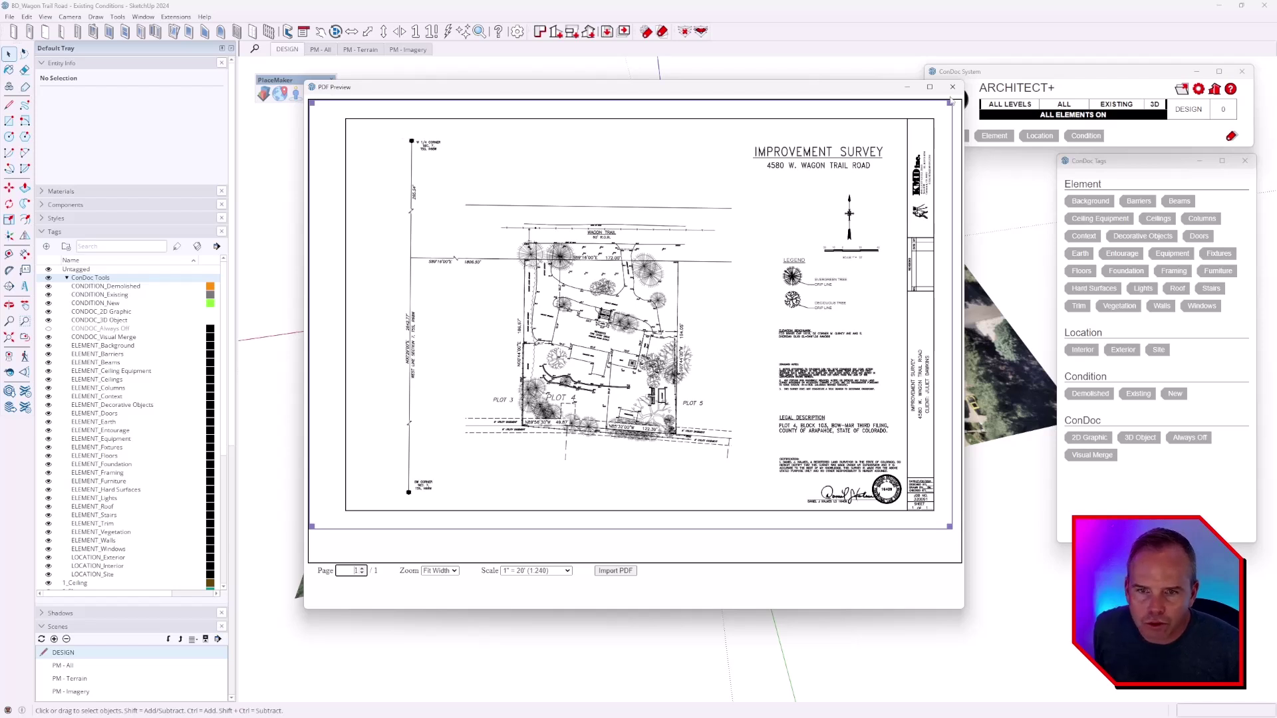
Step: Pull the top-right and bottom-left crop corners inward to frame only the site plan
left_click_drag(948, 105, 743, 198)
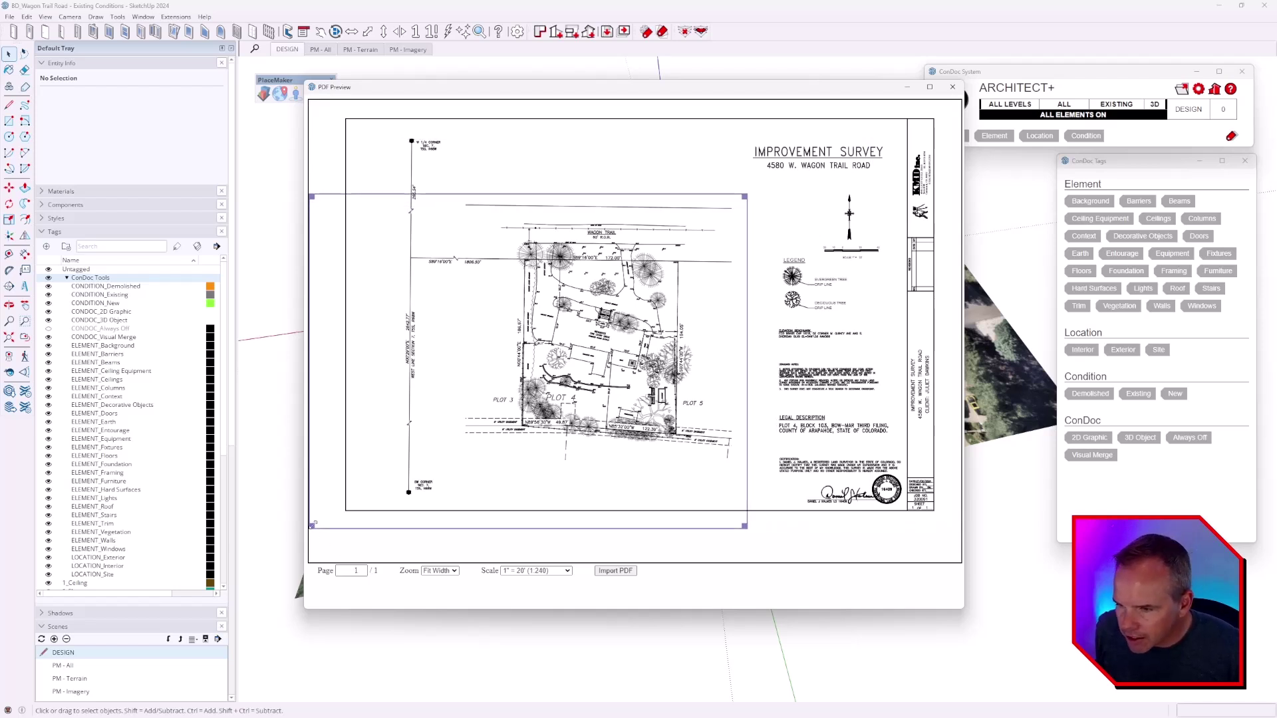
left_click_drag(312, 526, 487, 470)
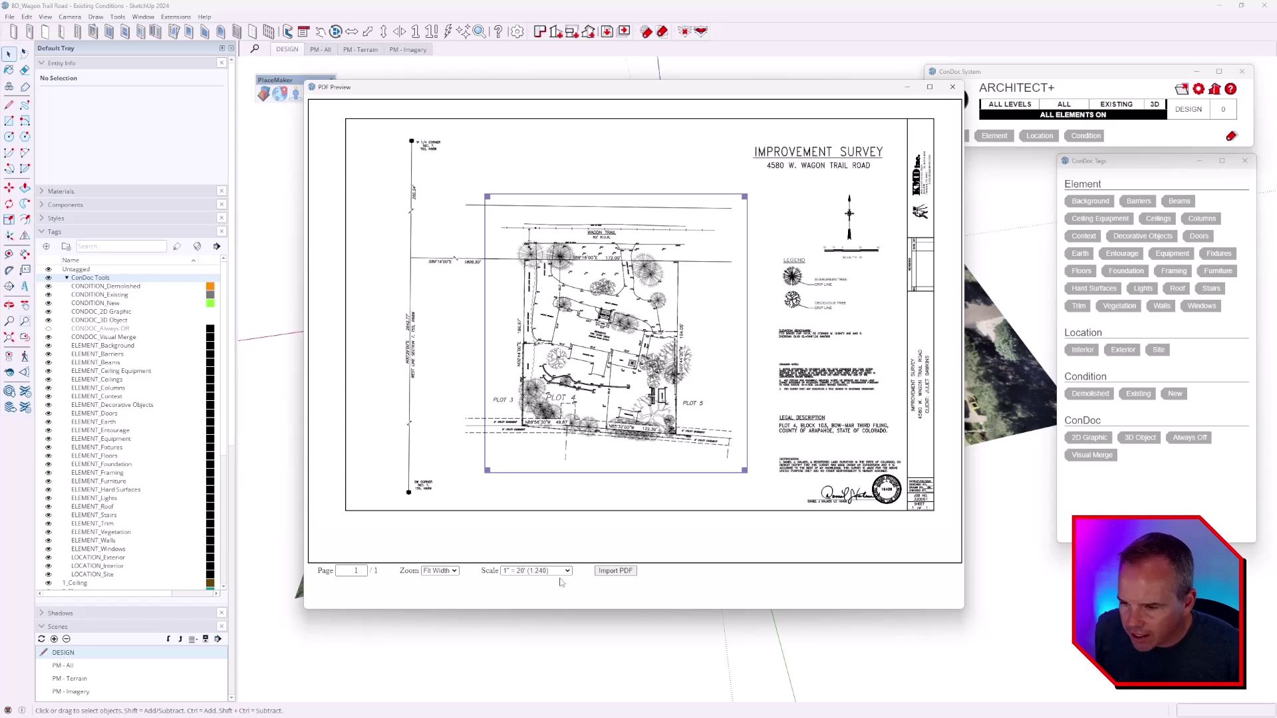
Step: Check the sheet at 75% zoom, set scale to 1" = 20' (1:240), and import
left_click(439, 570)
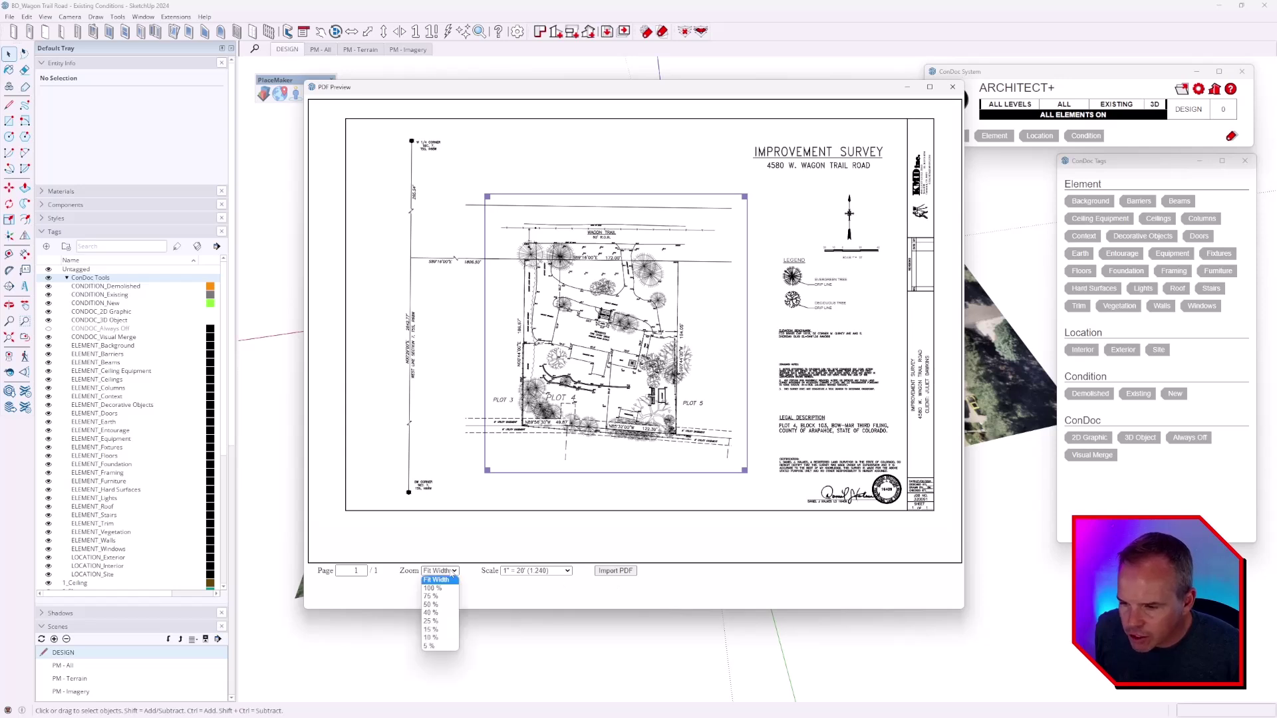
left_click(440, 597)
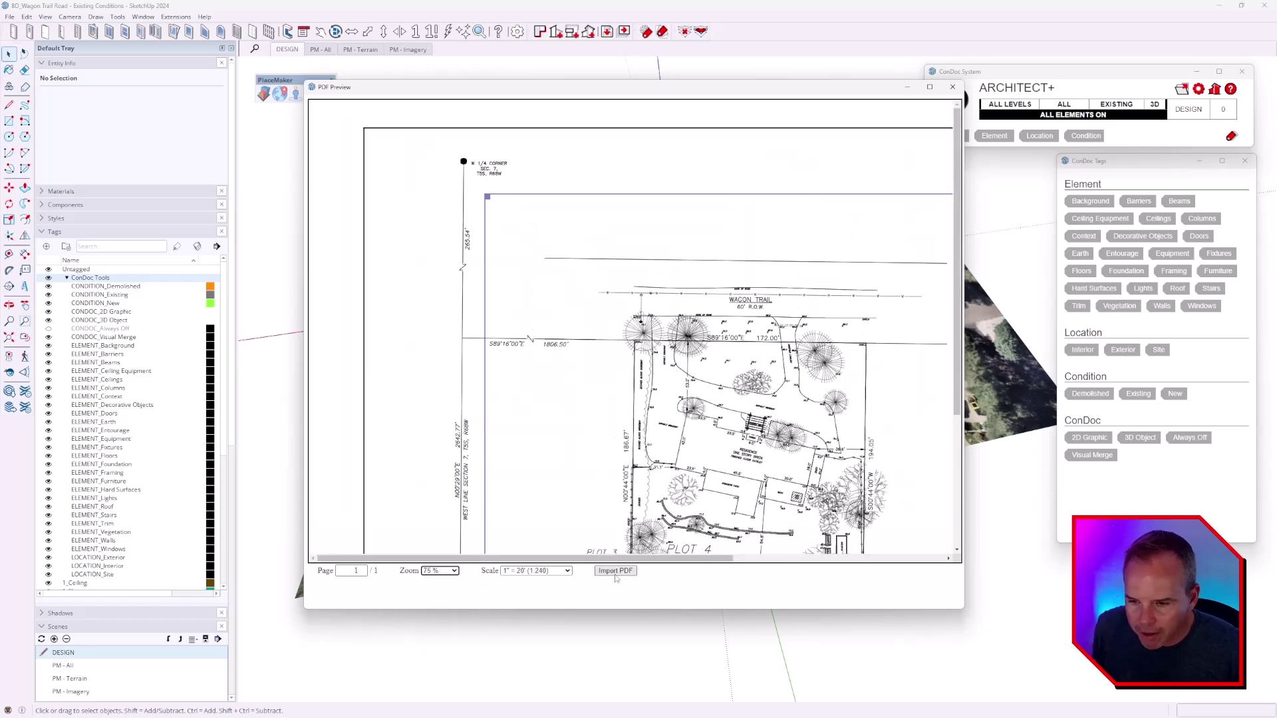
left_click_drag(519, 557, 759, 557)
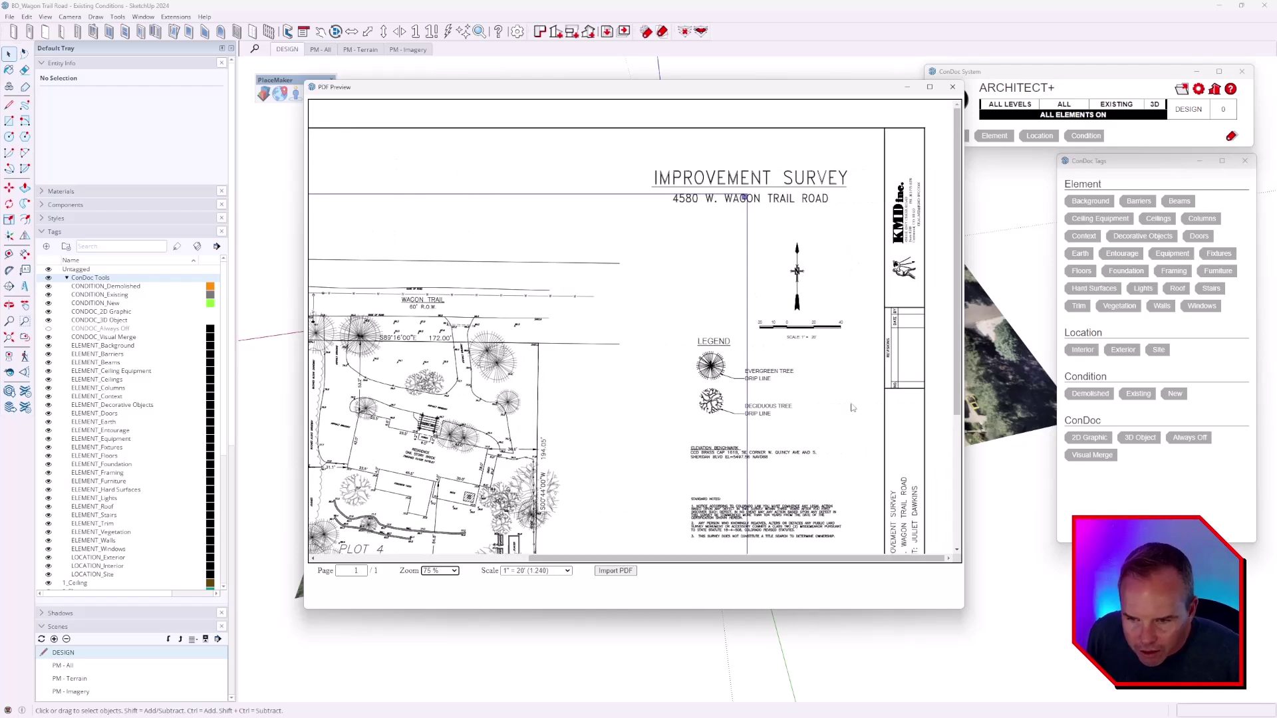
scroll(853, 408, "down", 5)
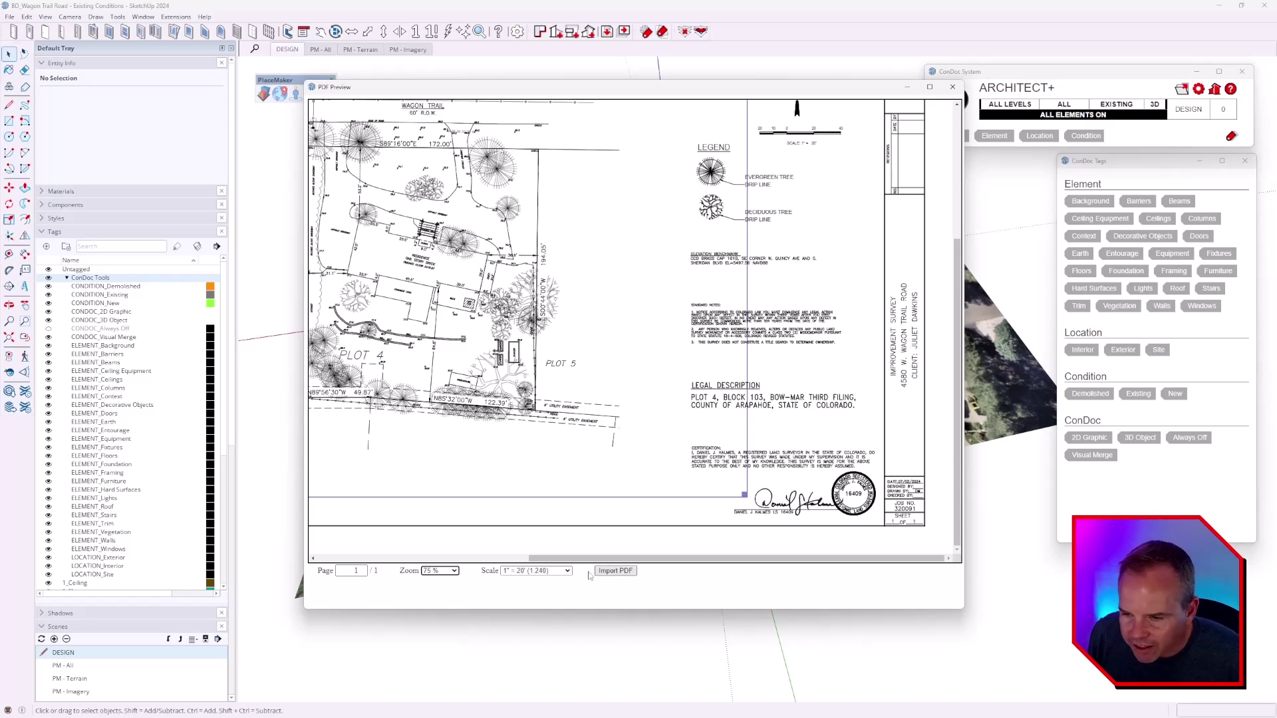
left_click(536, 571)
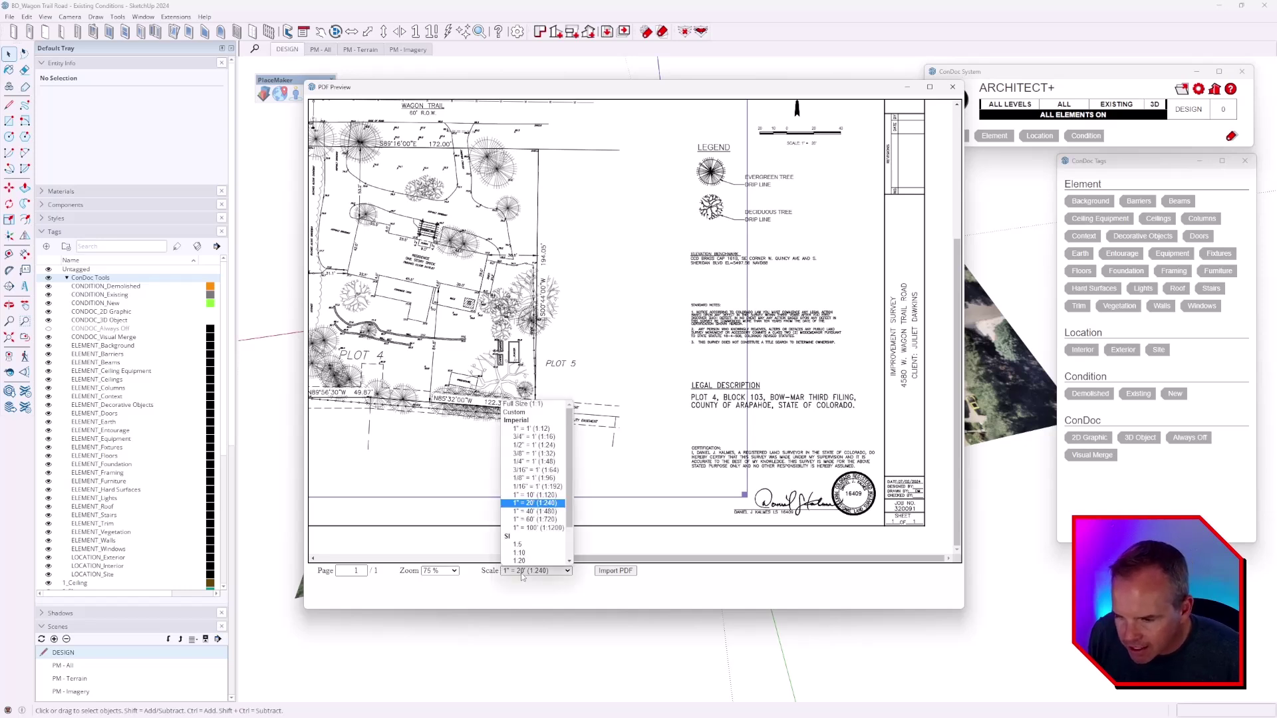
scroll(534, 512, "down", 1)
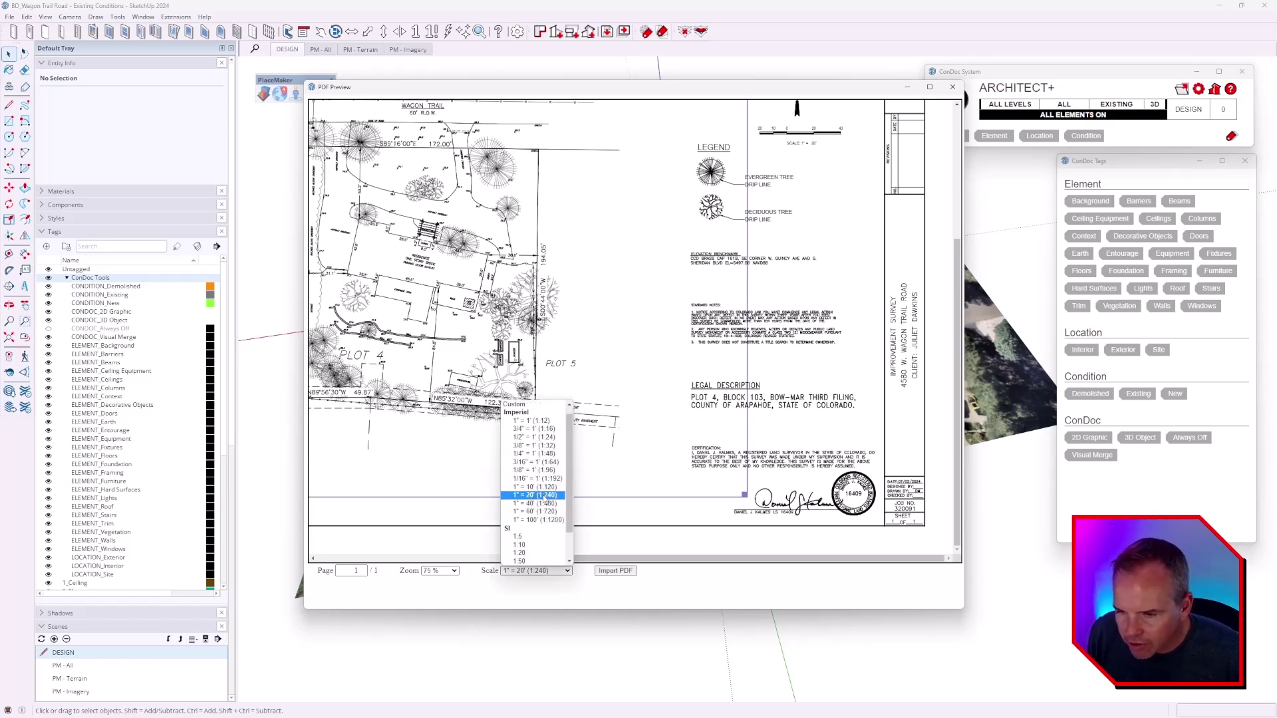
left_click(544, 496)
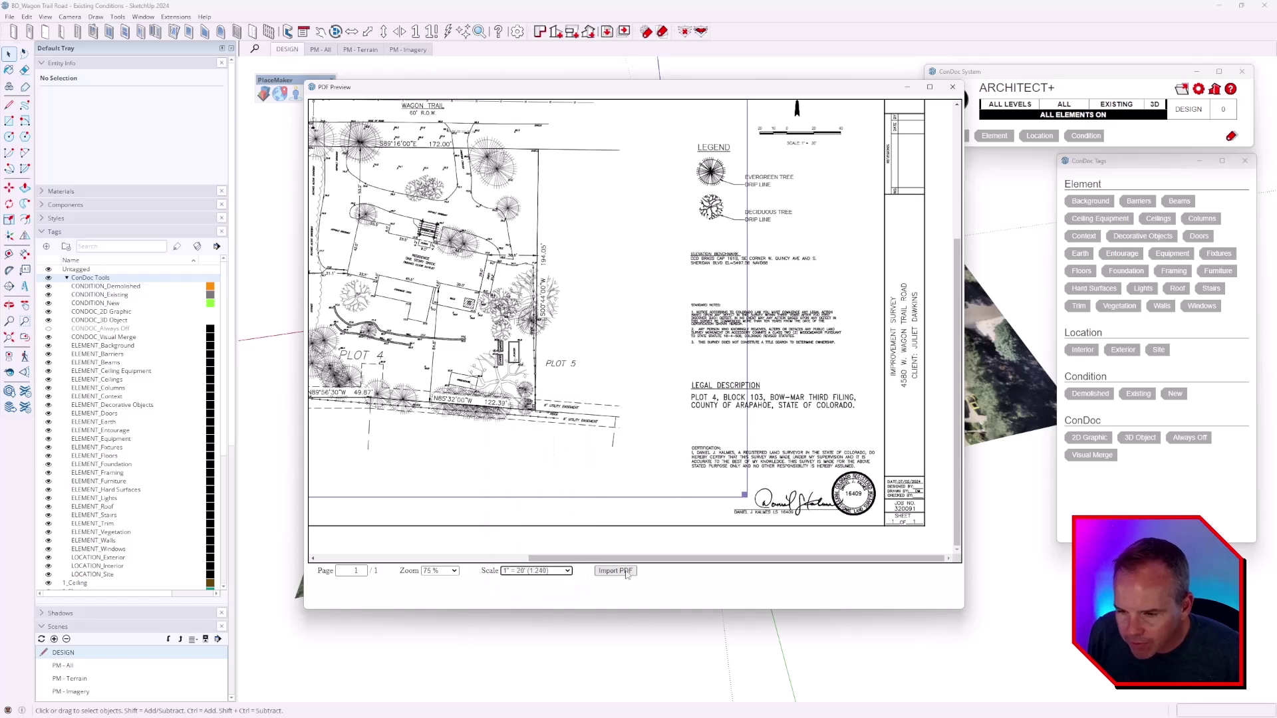
left_click(455, 571)
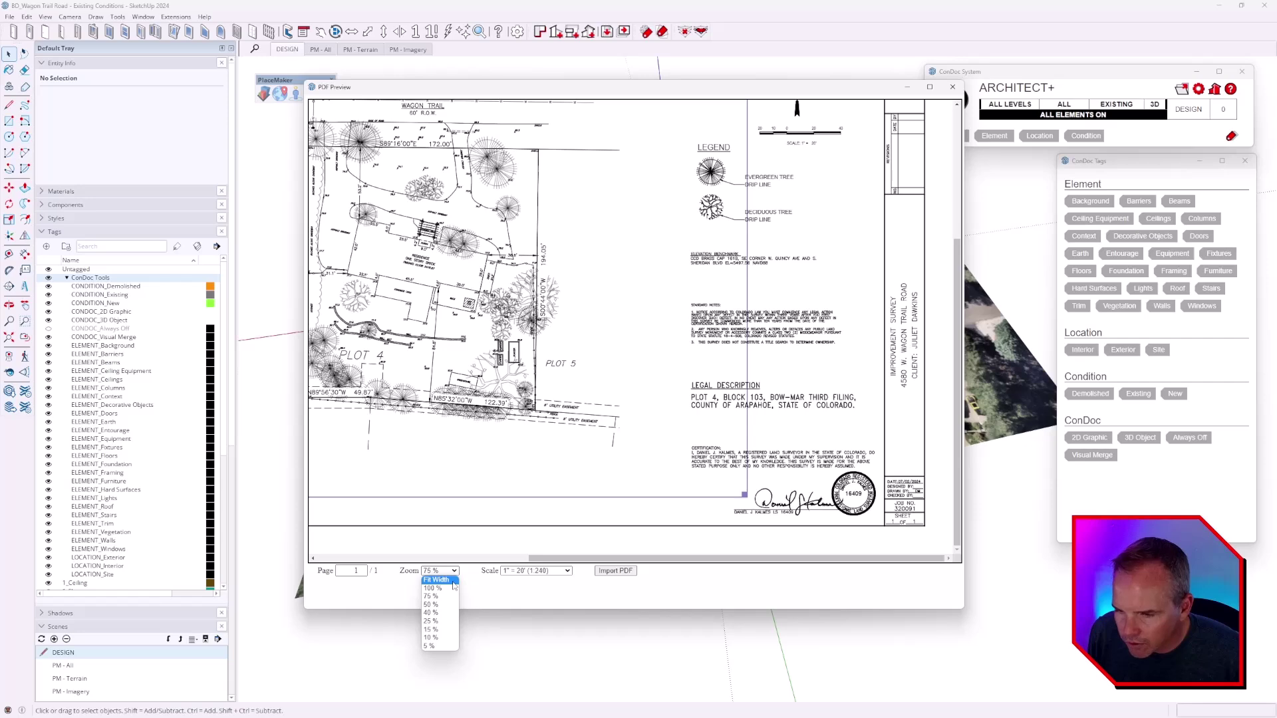
left_click(439, 580)
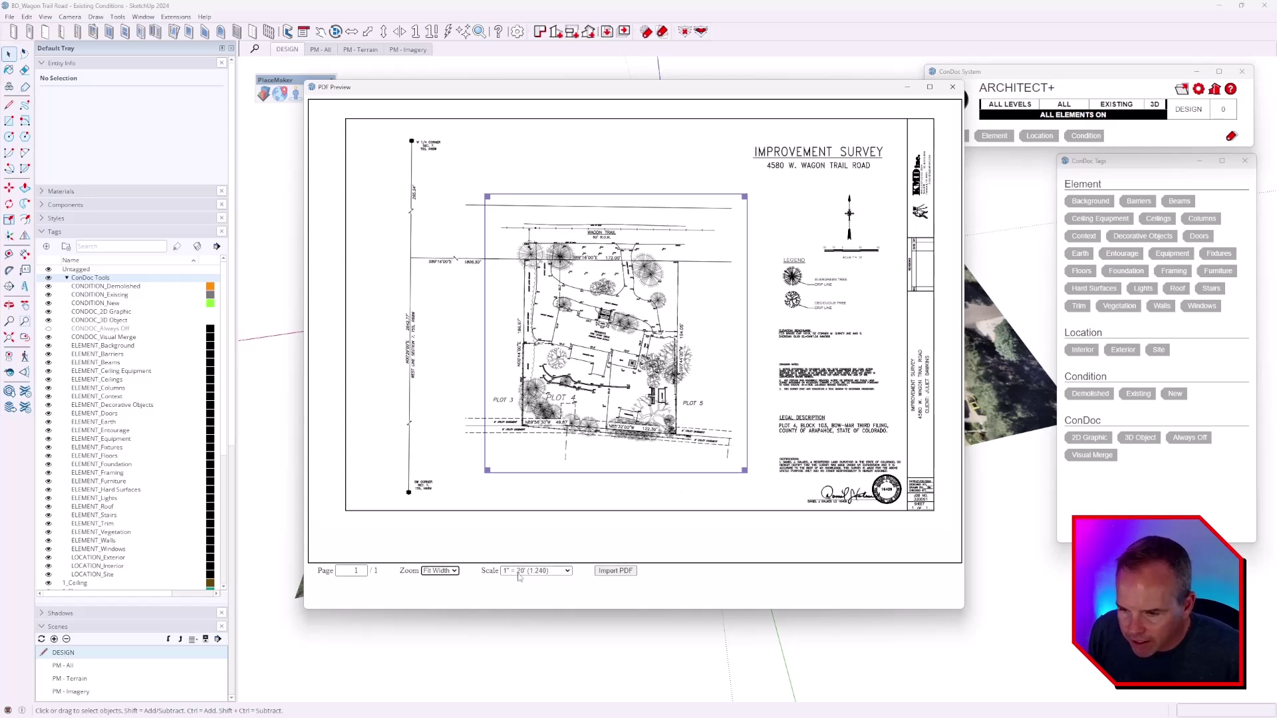
left_click(614, 570)
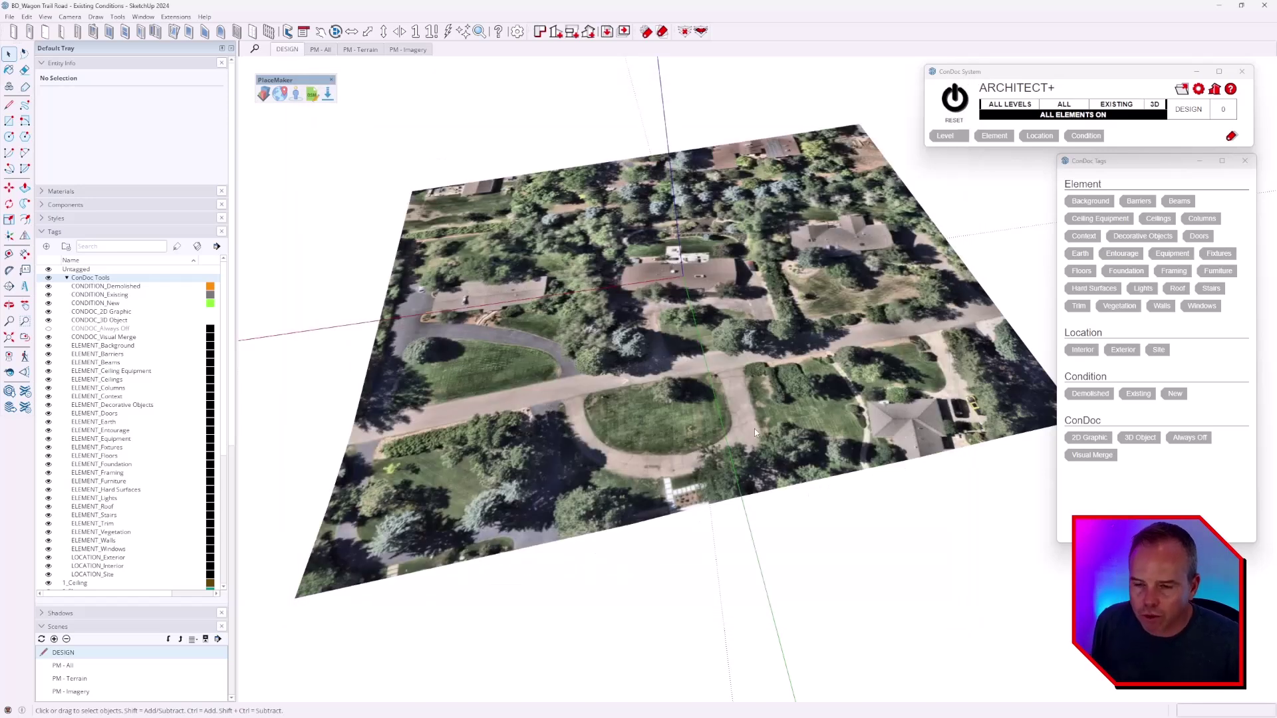
Step: Raise the imported survey linework group above the terrain
middle_click_drag(755, 428, 738, 339)
left_click(735, 328)
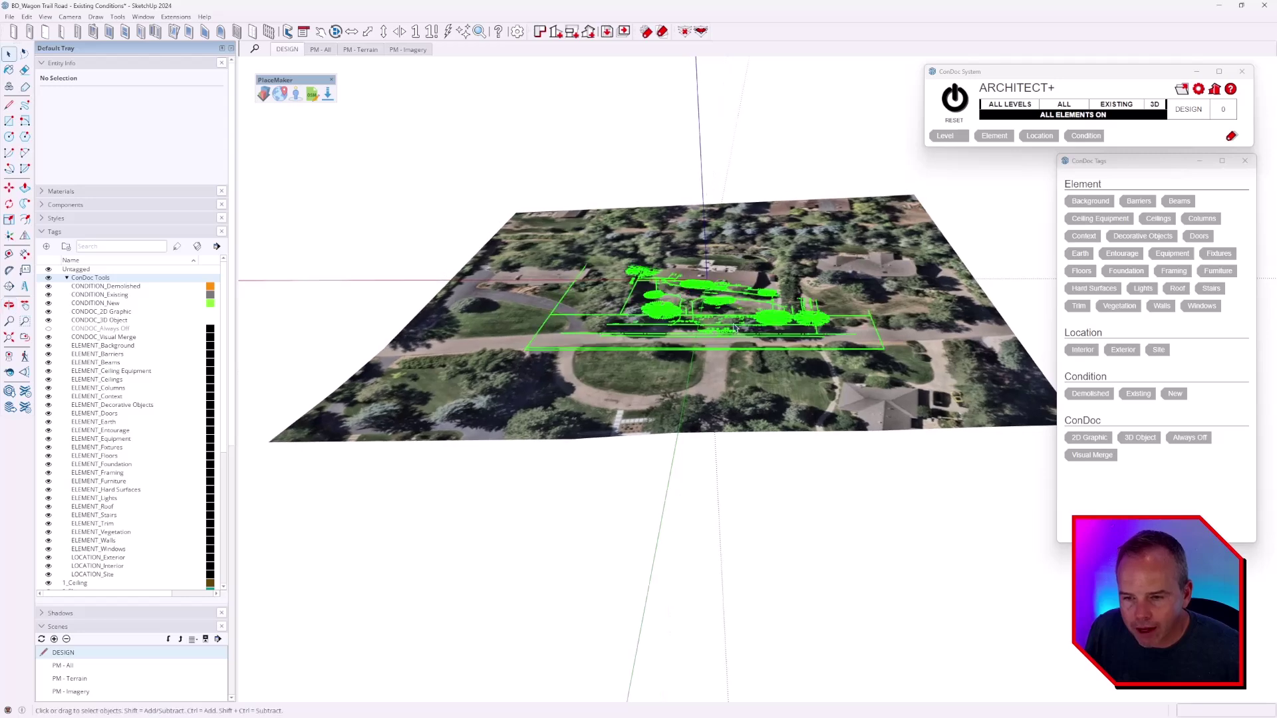
key("m")
left_click(735, 330)
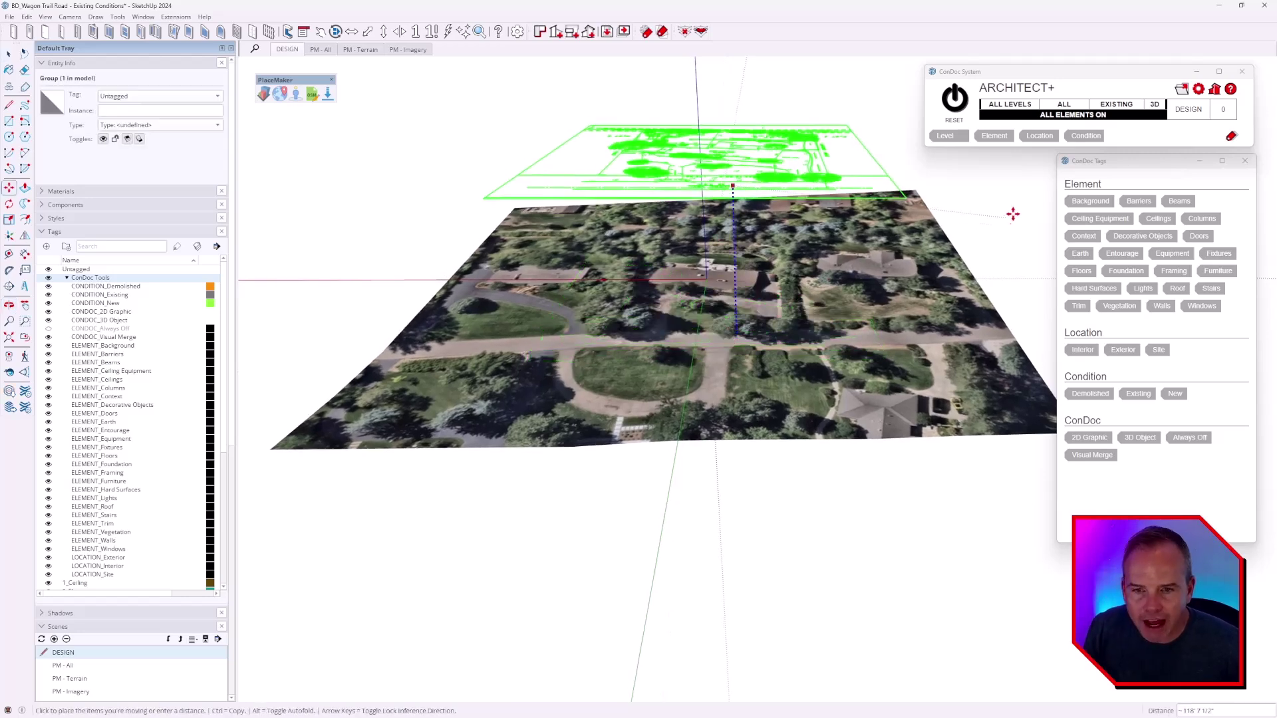
left_click(1016, 315)
Step: In top view, shift the linework into rough alignment with the aerial imagery
key("q")
key("m")
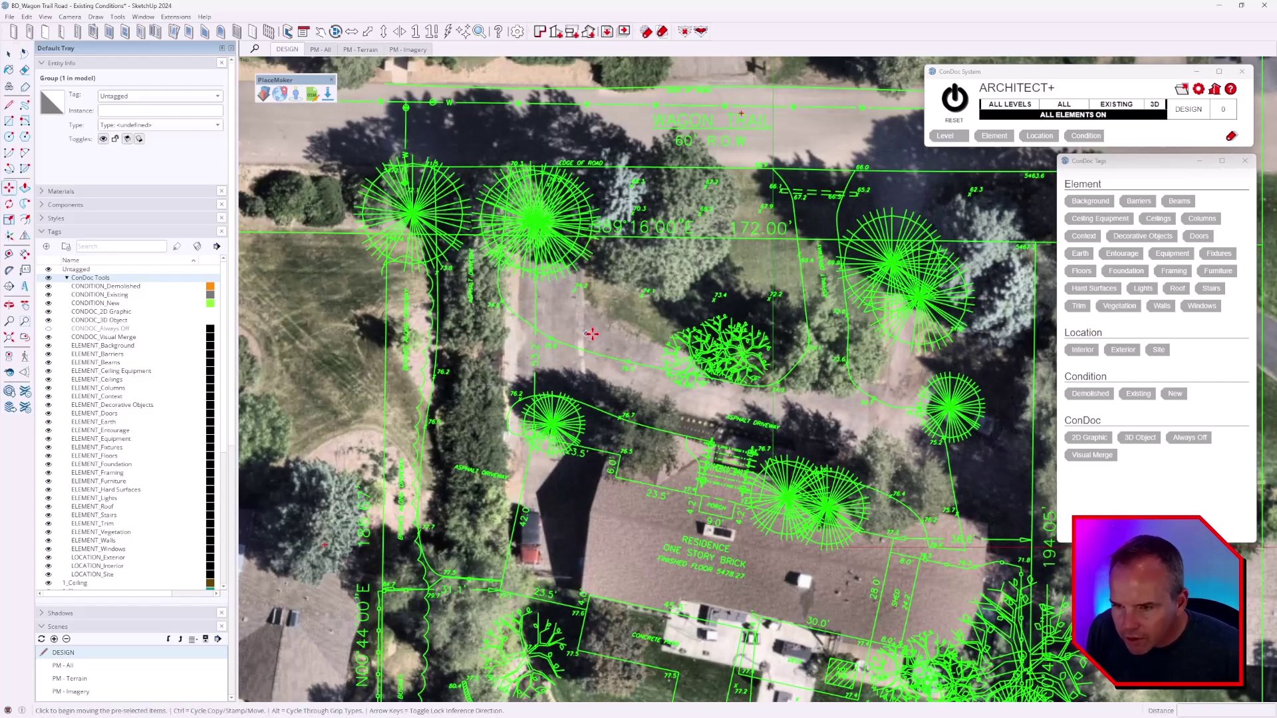
left_click(592, 333)
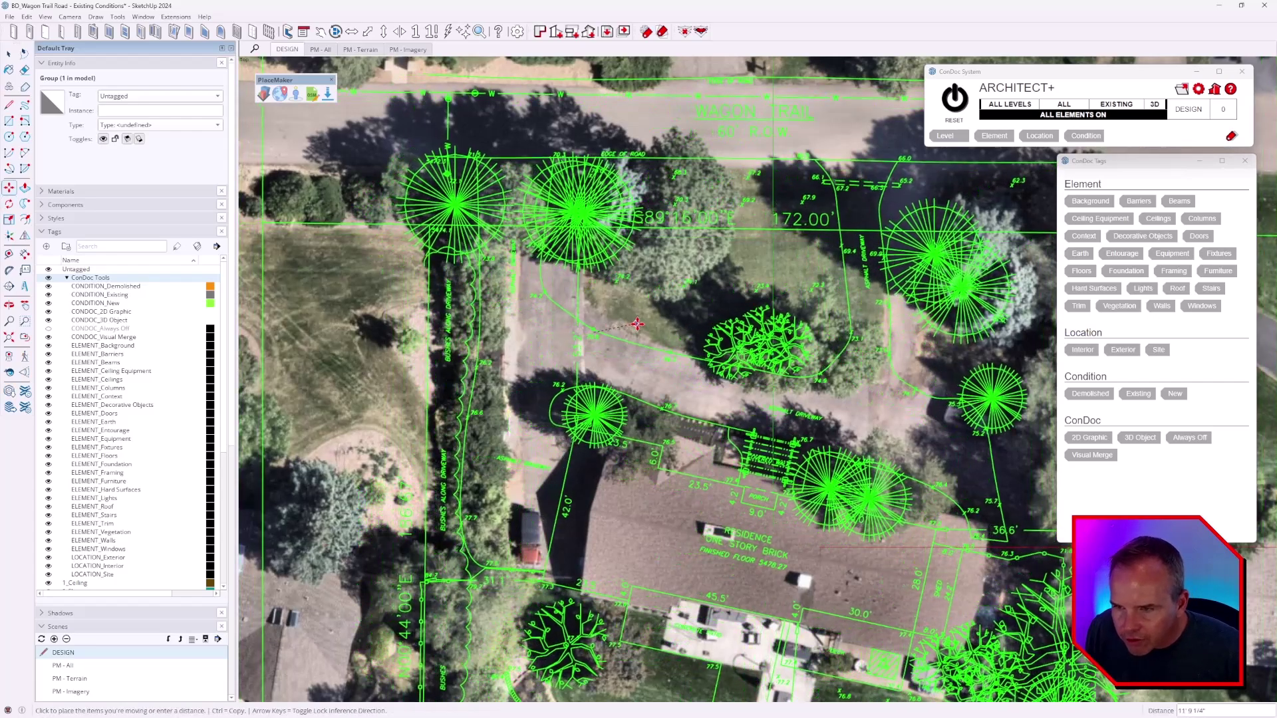
left_click(665, 329)
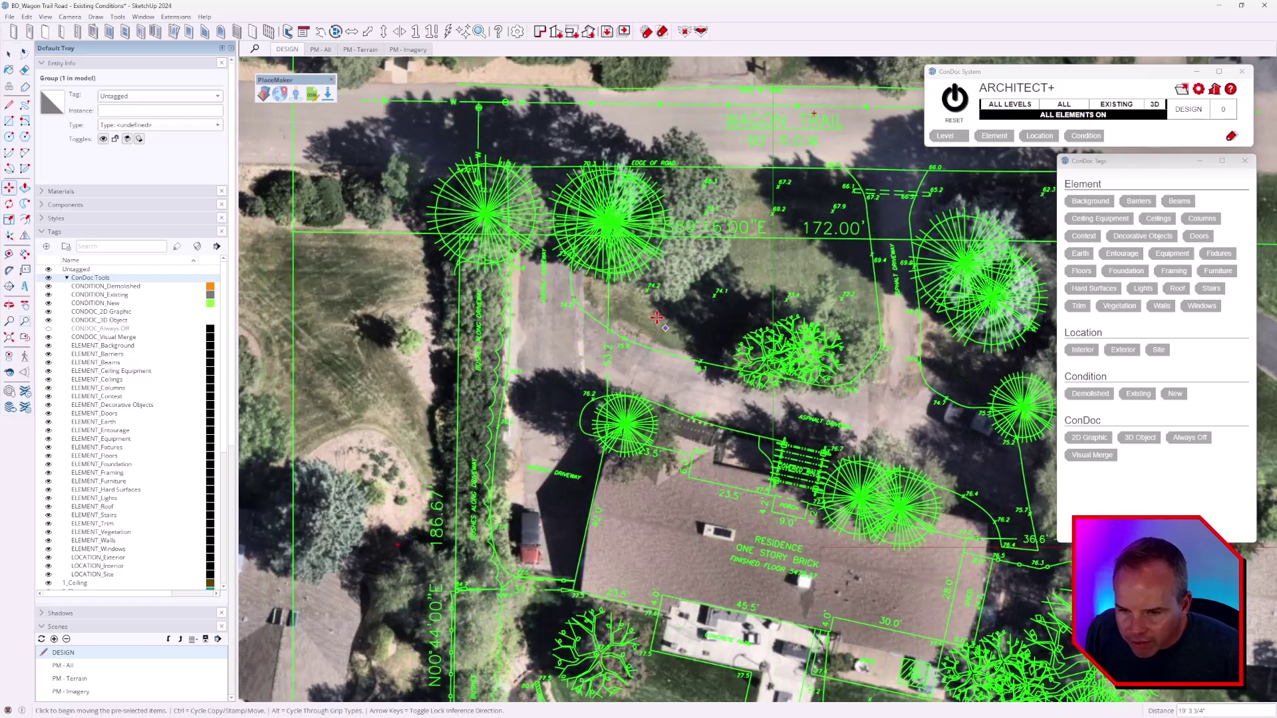
scroll(737, 457, "down", 2)
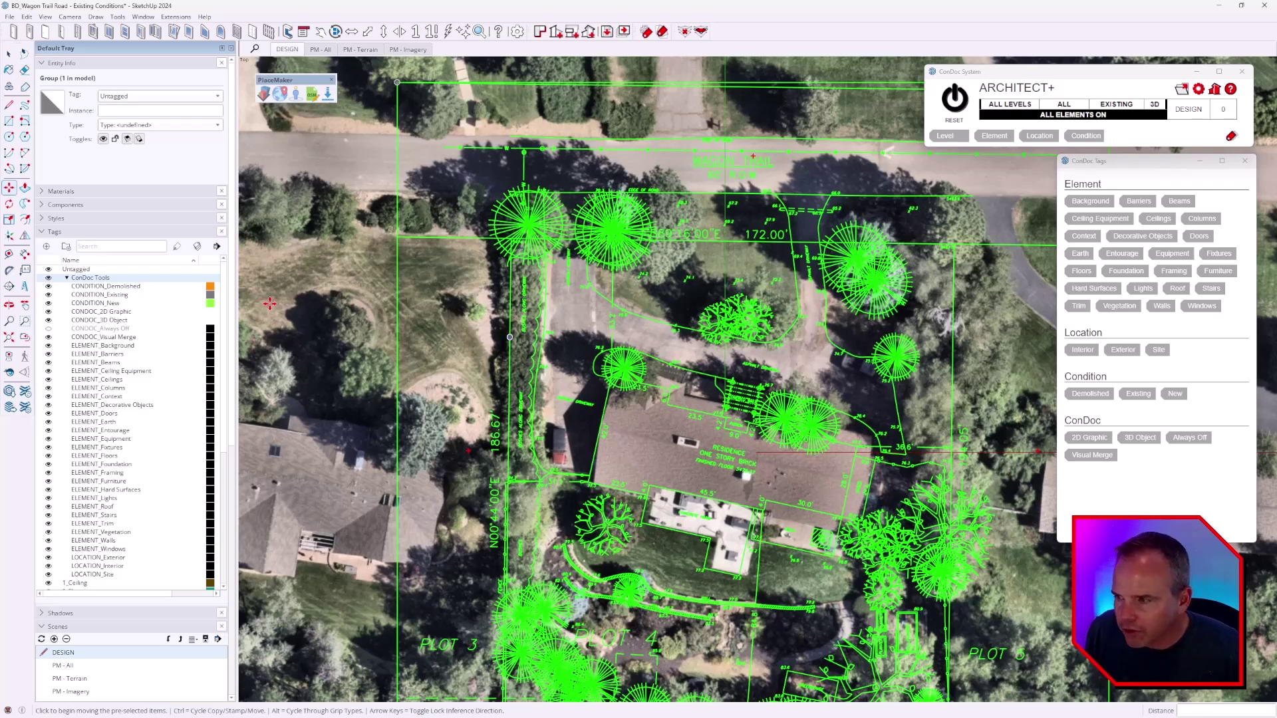
Step: Reveal the house floor faces and move the linework's 77.3 corner onto the house corner
left_click(48, 328)
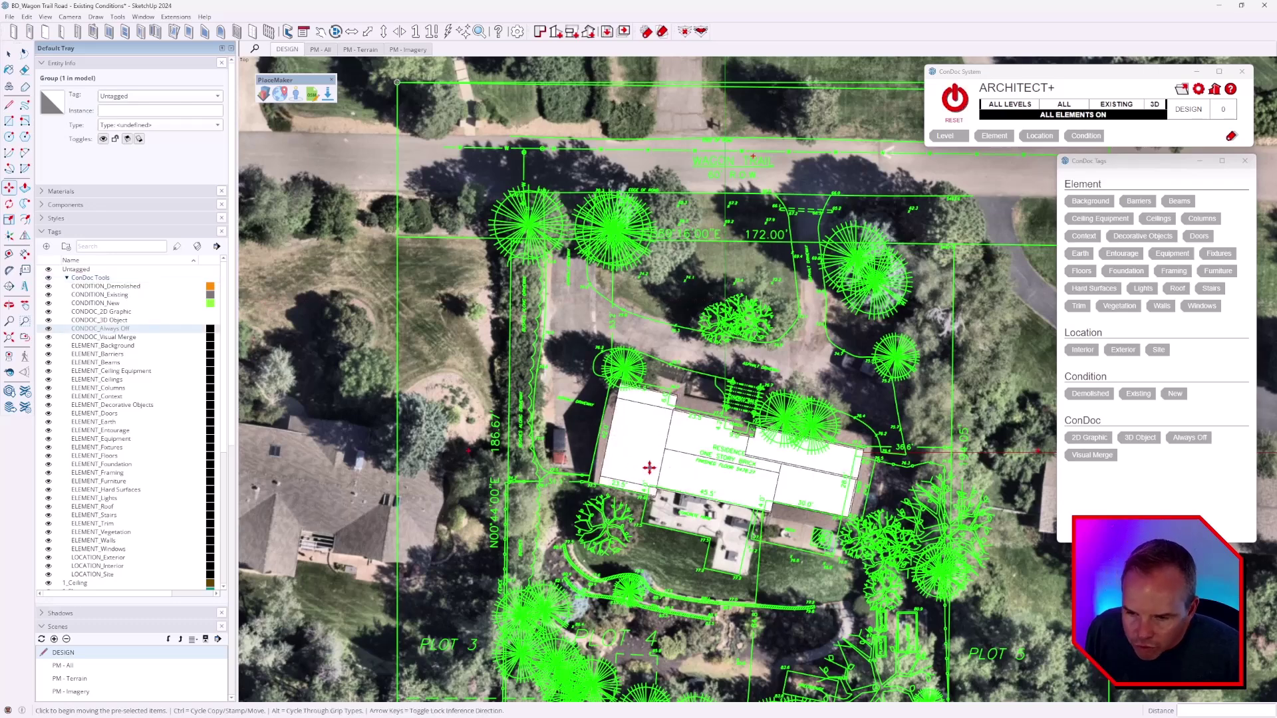
scroll(649, 467, "up", 5)
scroll(637, 439, "down", 4)
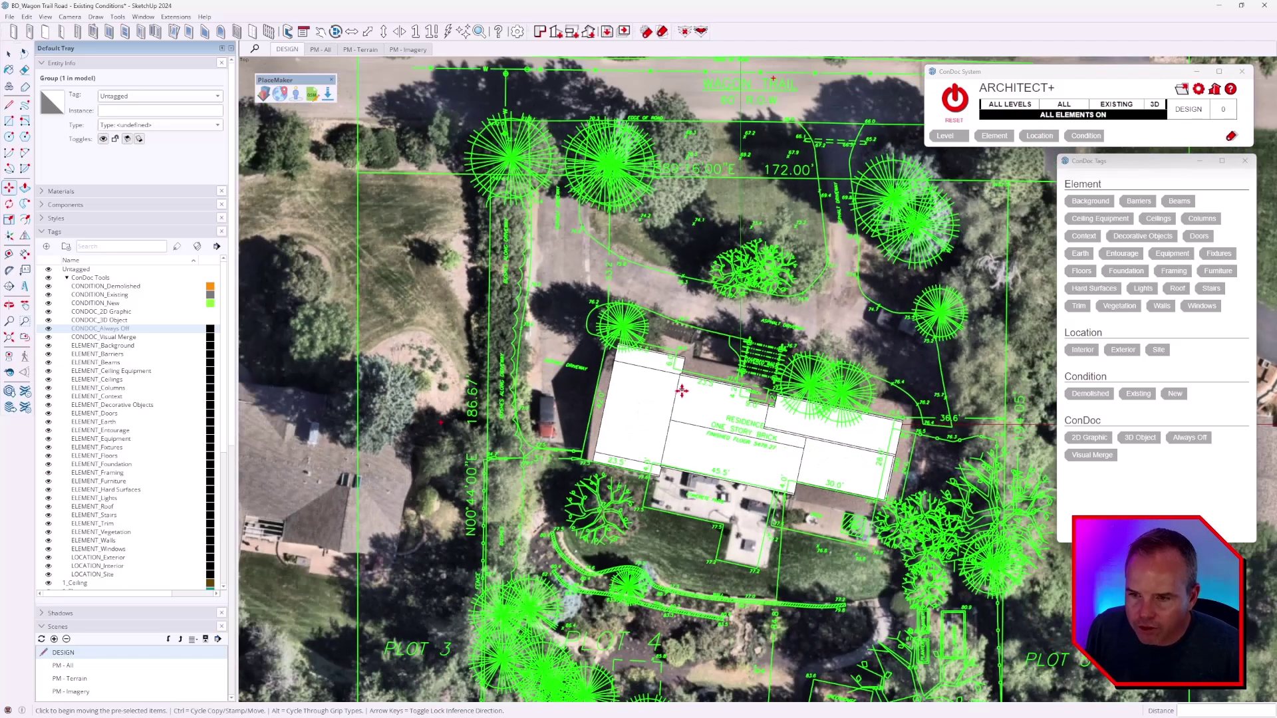
scroll(680, 391, "up", 2)
scroll(649, 409, "up", 2)
scroll(629, 415, "up", 2)
scroll(571, 394, "up", 2)
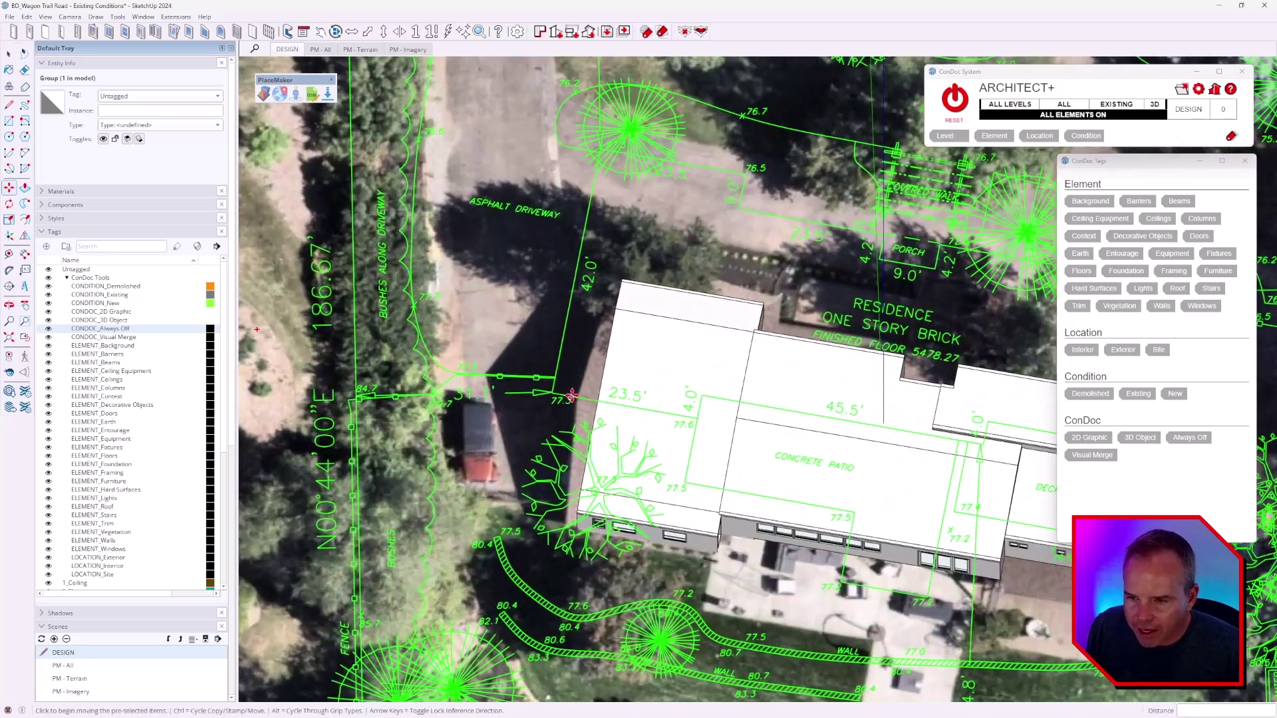
scroll(570, 394, "up", 4)
scroll(540, 395, "up", 3)
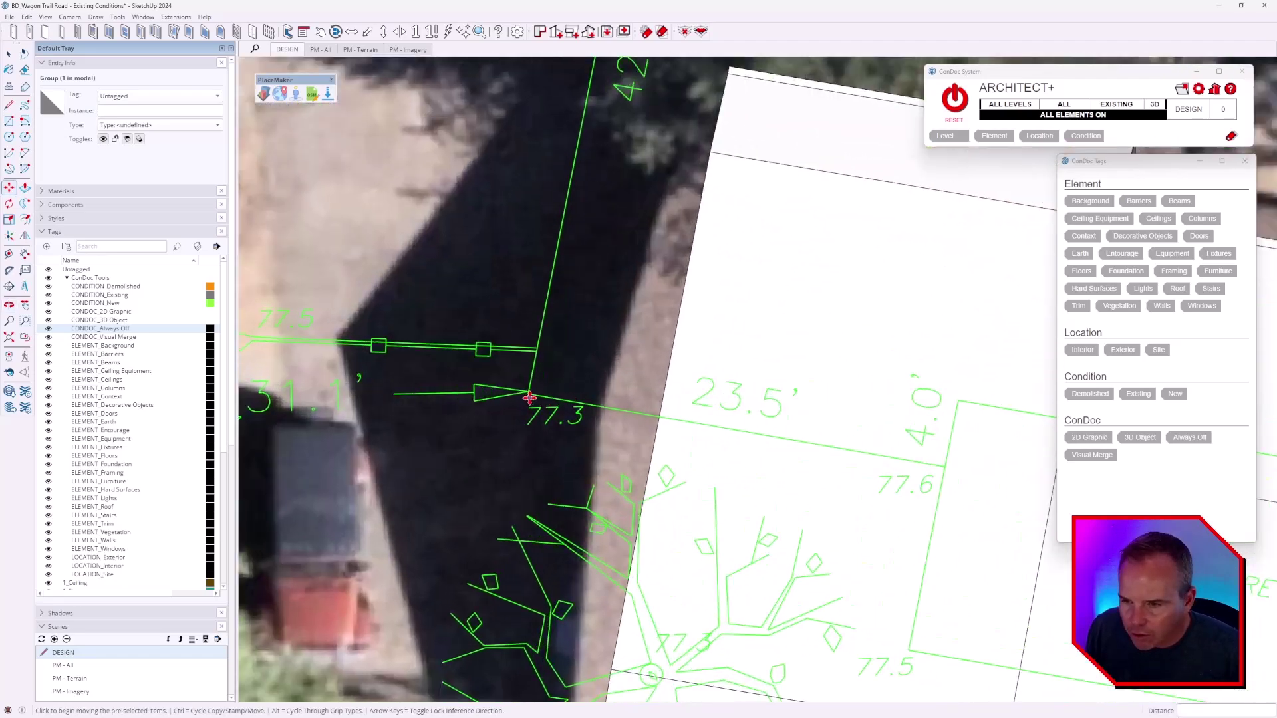
left_click(529, 399)
scroll(529, 399, "down", 4)
scroll(540, 399, "down", 4)
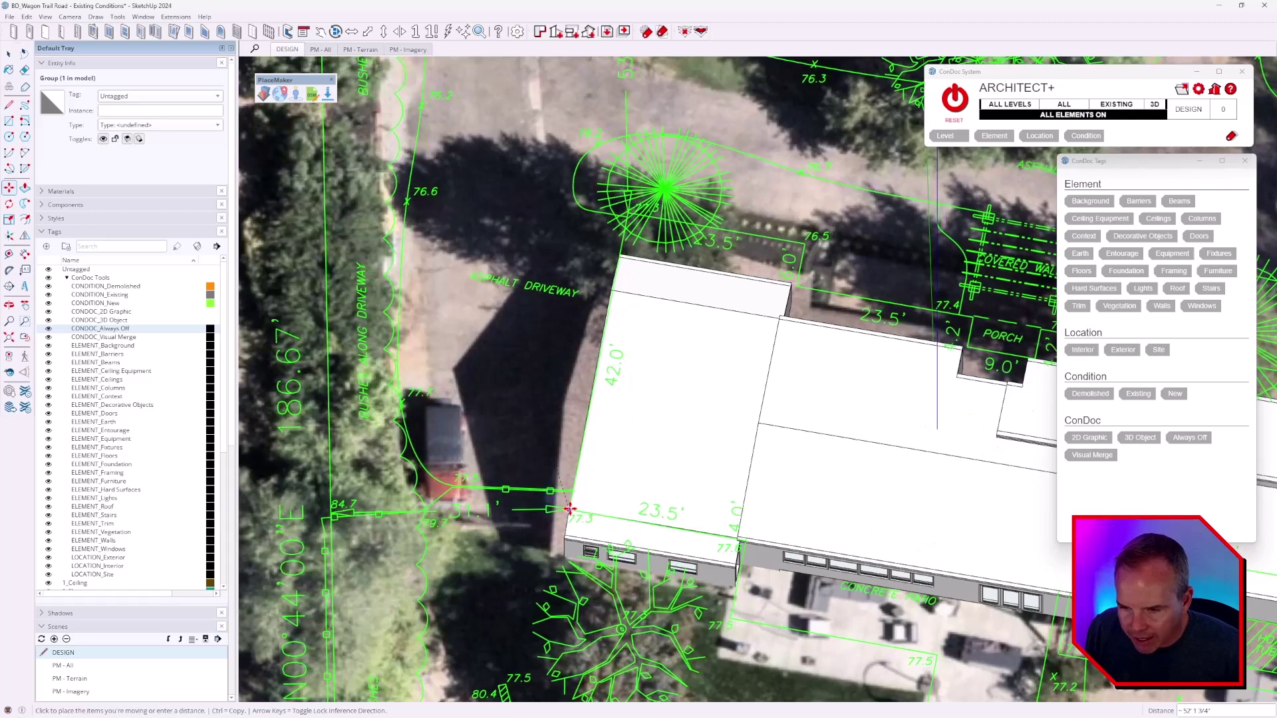
scroll(572, 510, "up", 8)
scroll(571, 510, "up", 4)
left_click(568, 510)
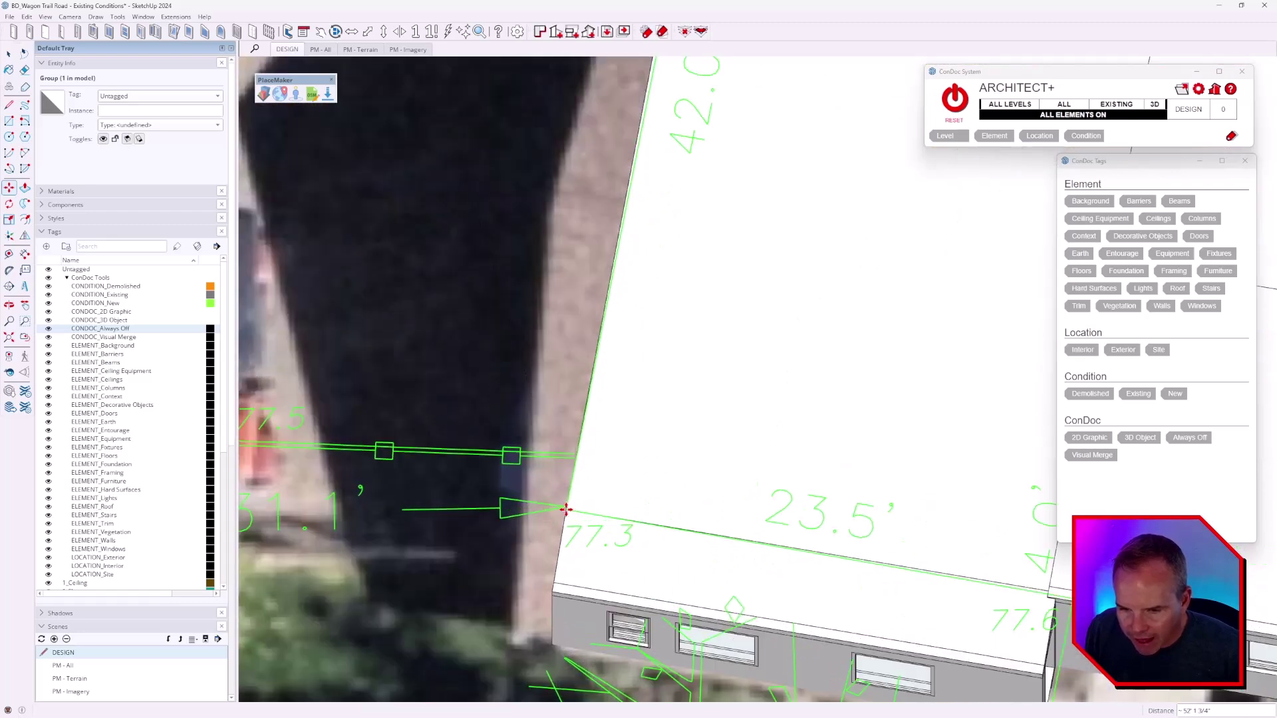
Step: Rotate the linework about the house corner until its edge follows the model's wall
key("q")
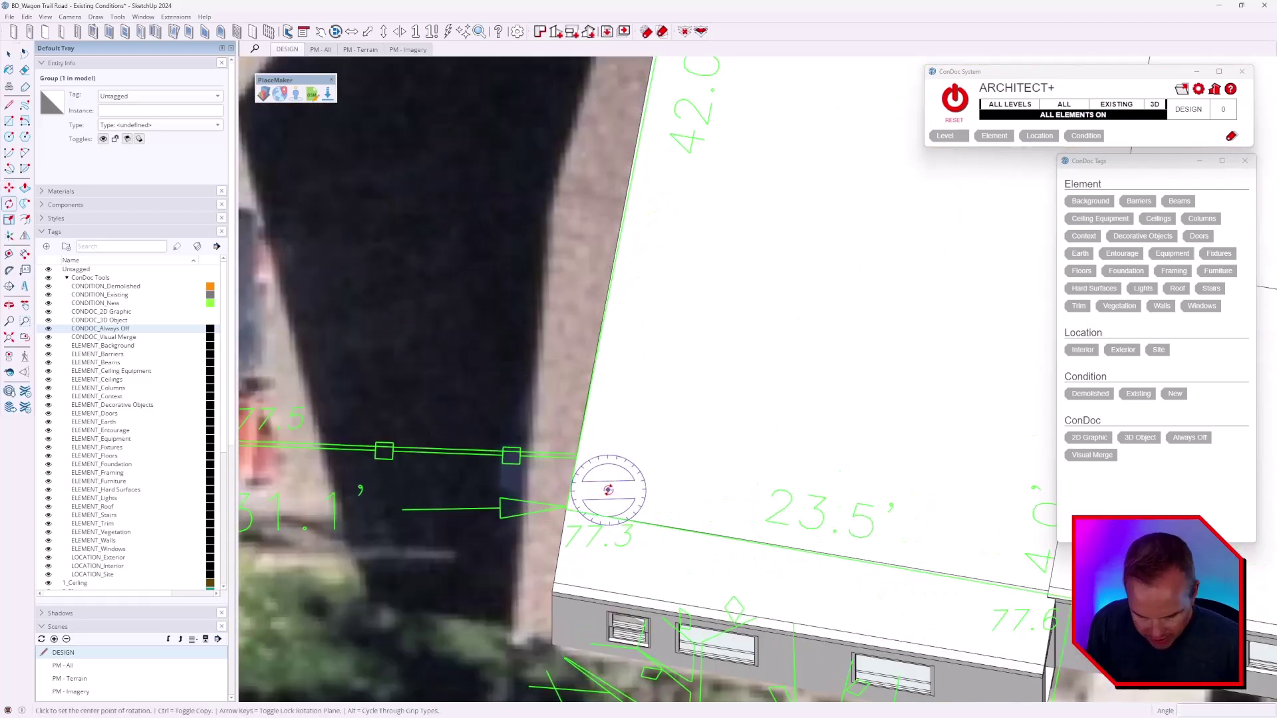
scroll(606, 491, "up", 2)
scroll(606, 491, "up", 2)
scroll(540, 525, "up", 2)
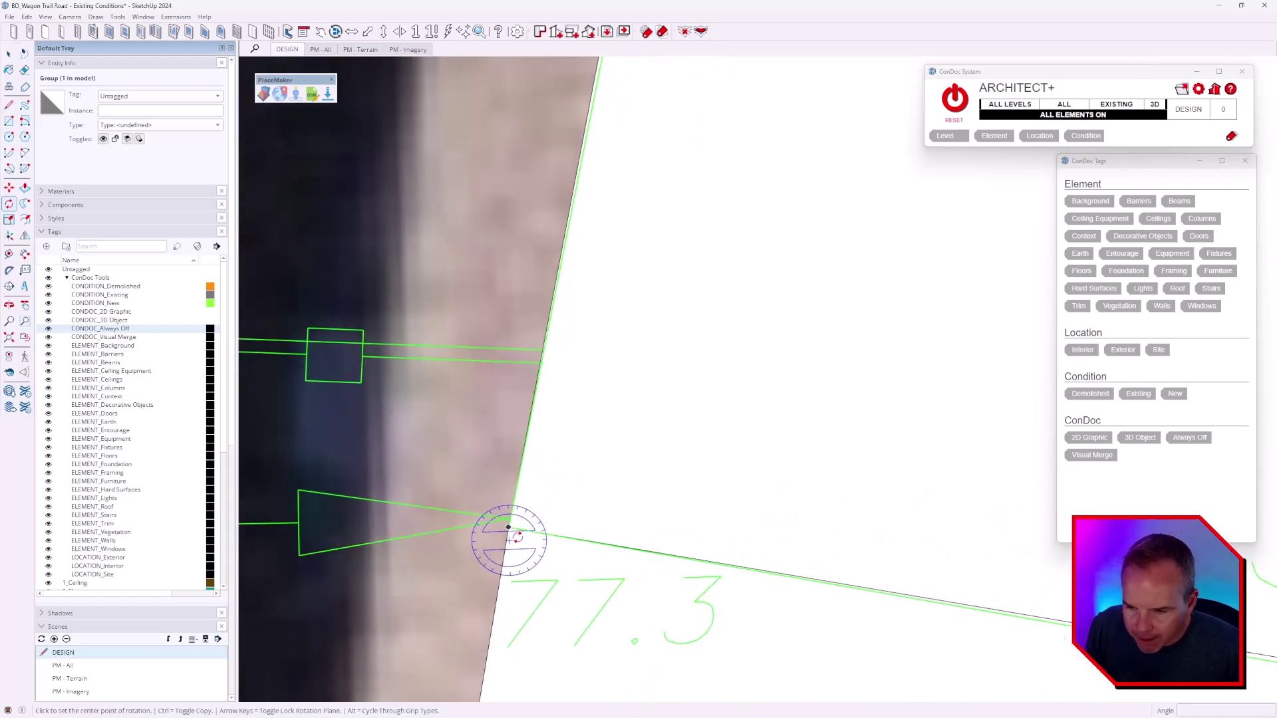
left_click(509, 526)
scroll(509, 527, "down", 2)
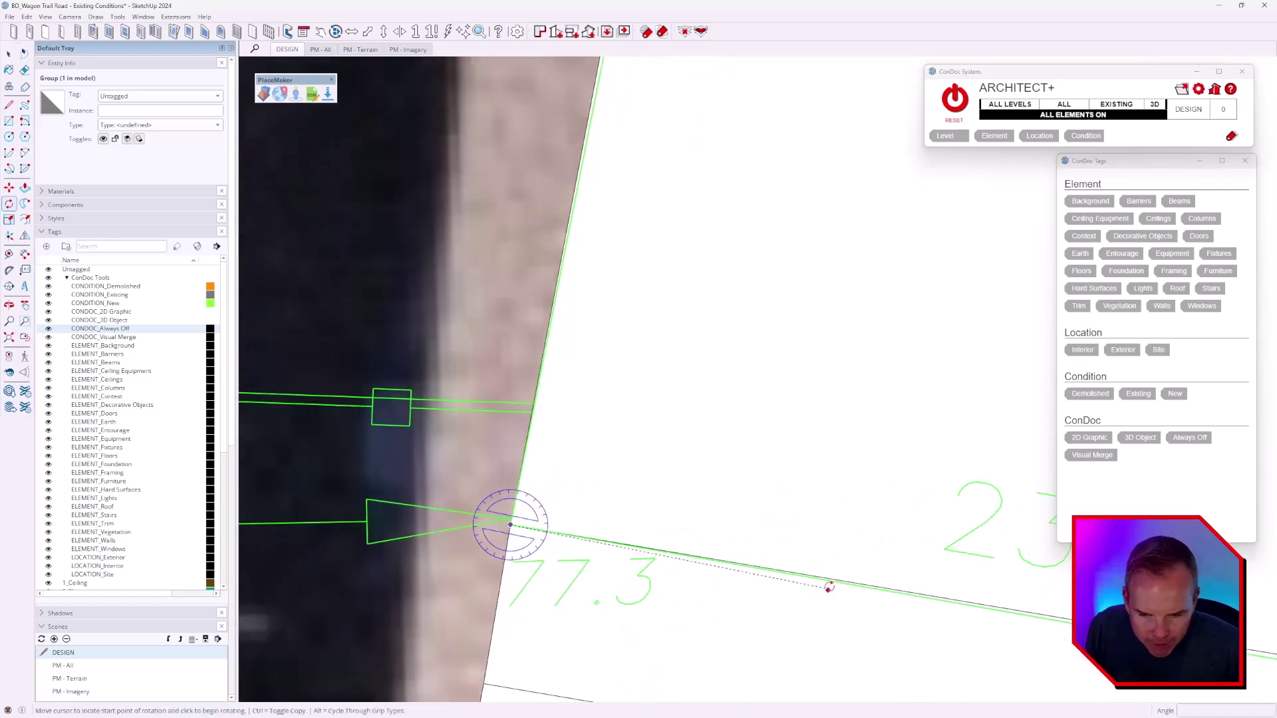
scroll(829, 587, "up", 2)
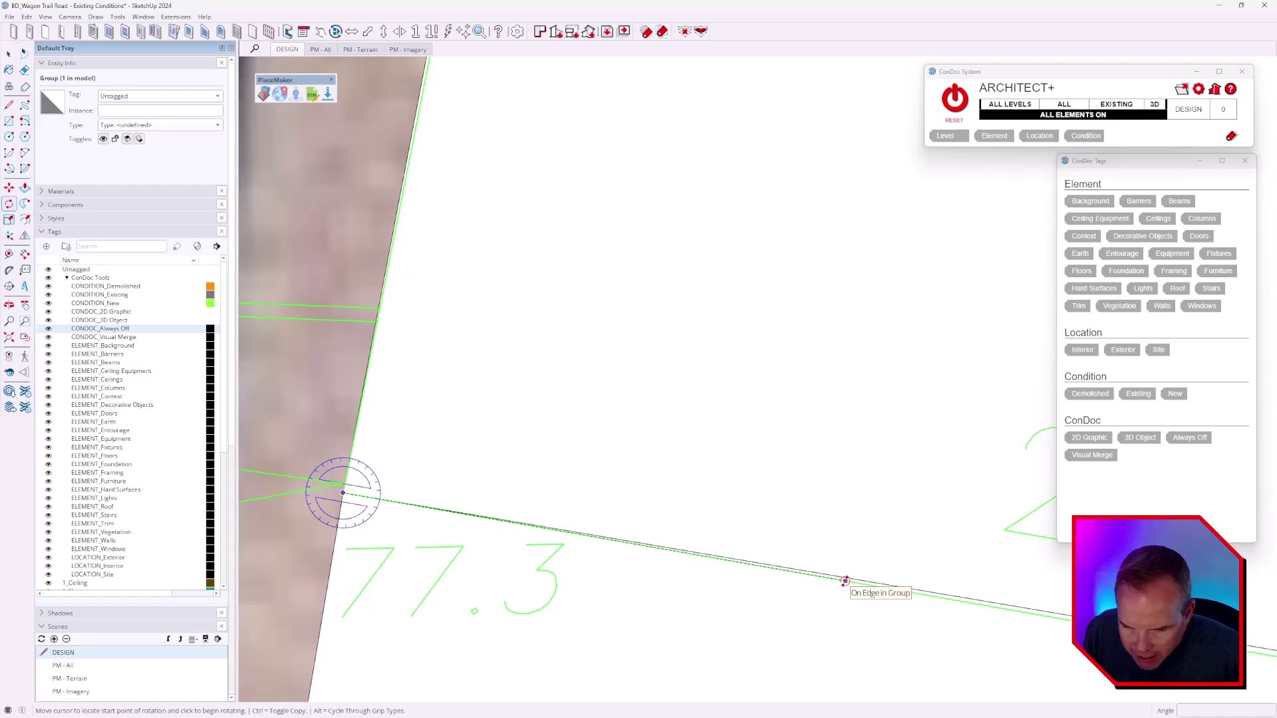
left_click(846, 582)
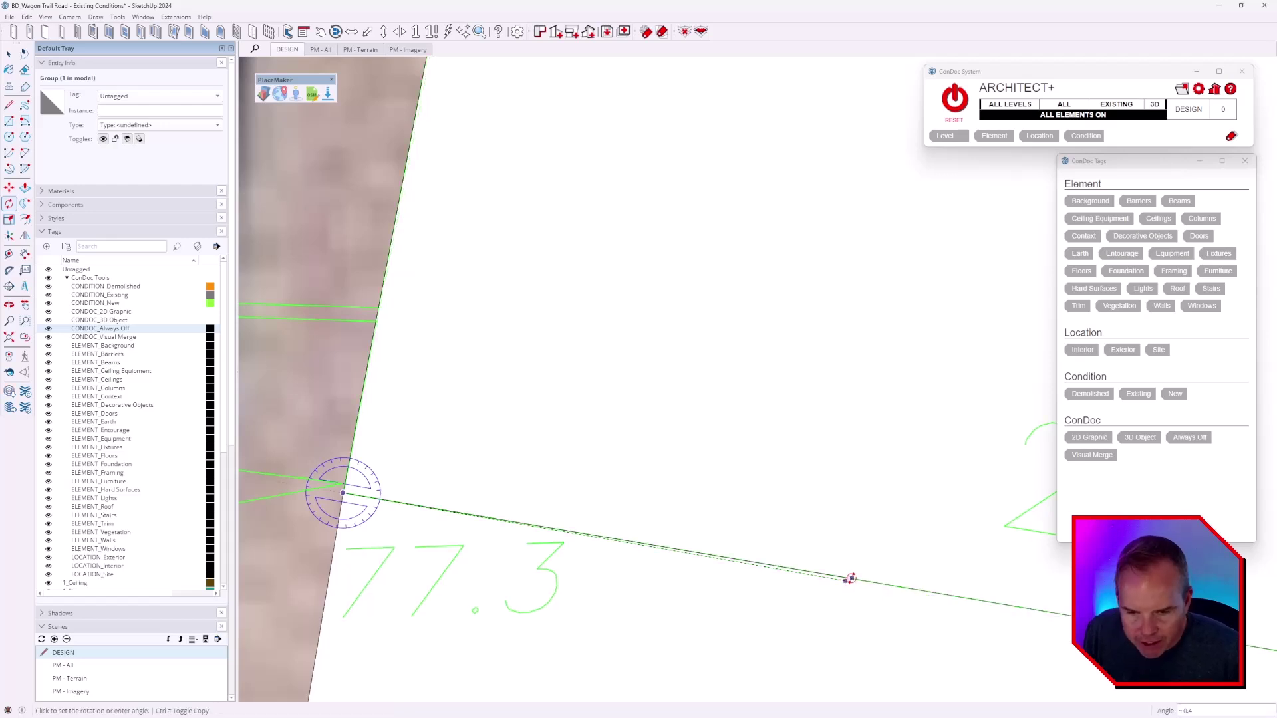
left_click(849, 578)
scroll(698, 529, "down", 4)
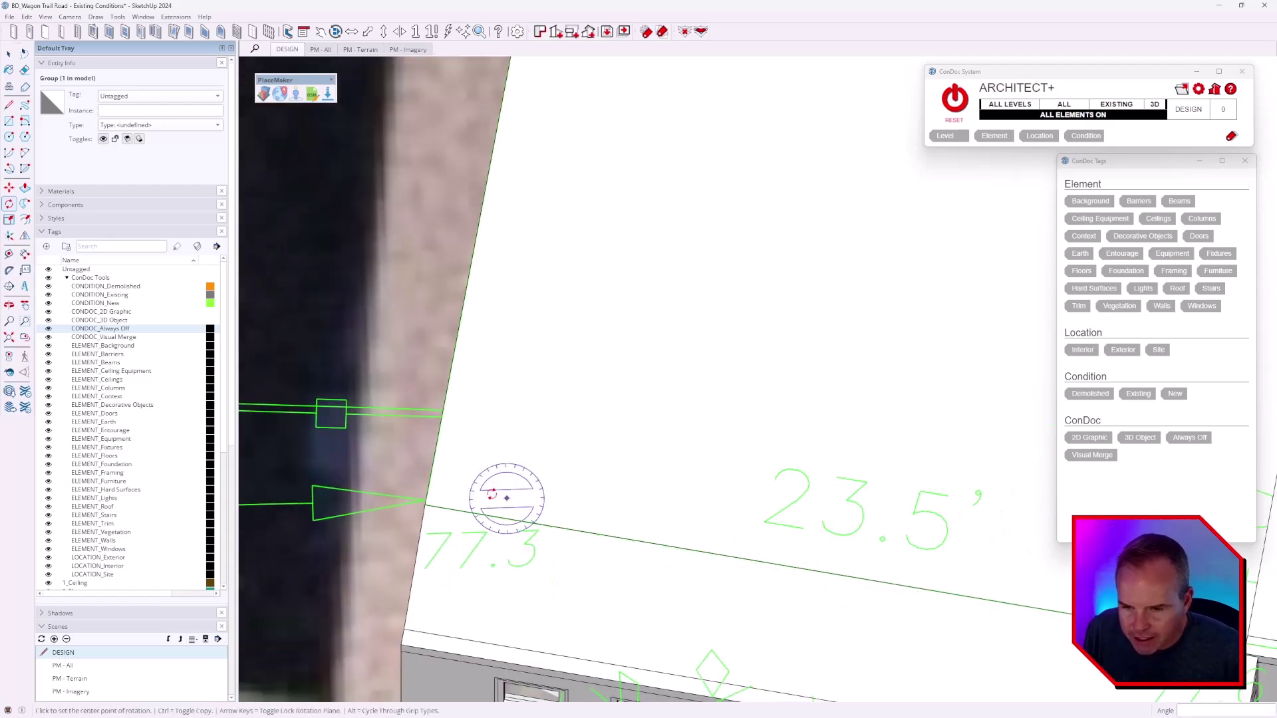
scroll(558, 500, "down", 4)
scroll(493, 484, "down", 3)
scroll(600, 421, "up", 3)
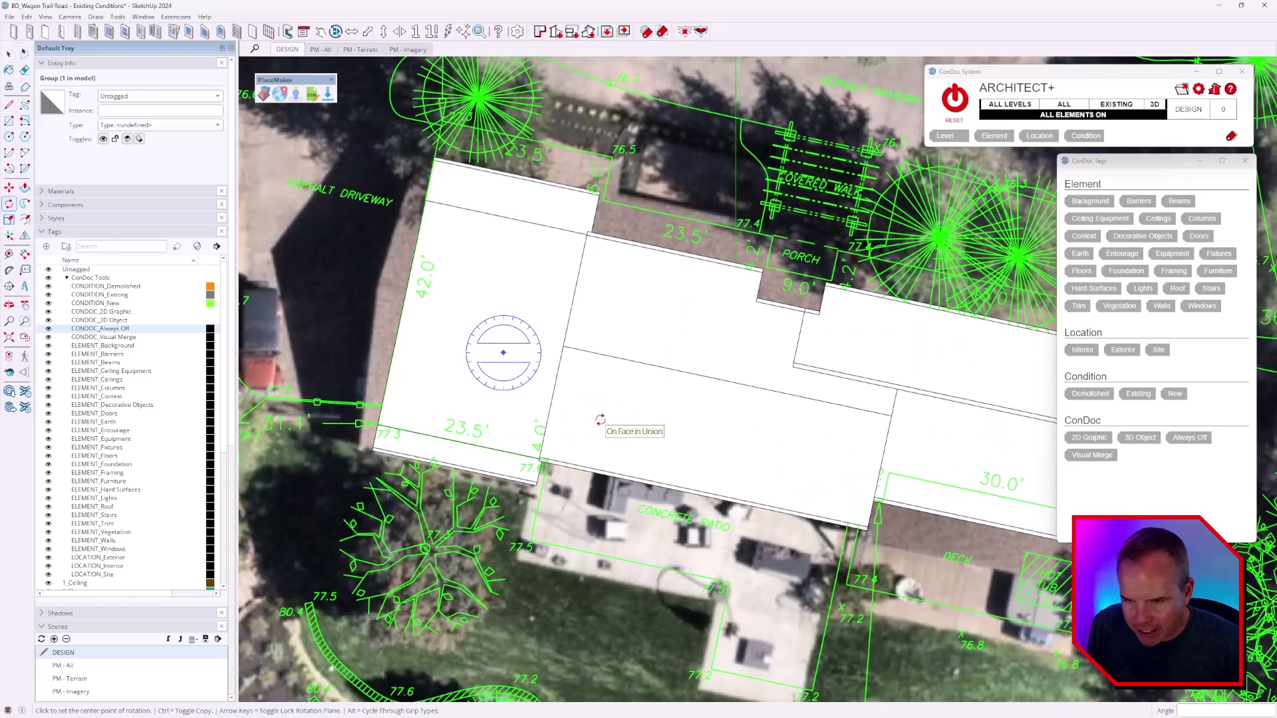
scroll(600, 421, "down", 3)
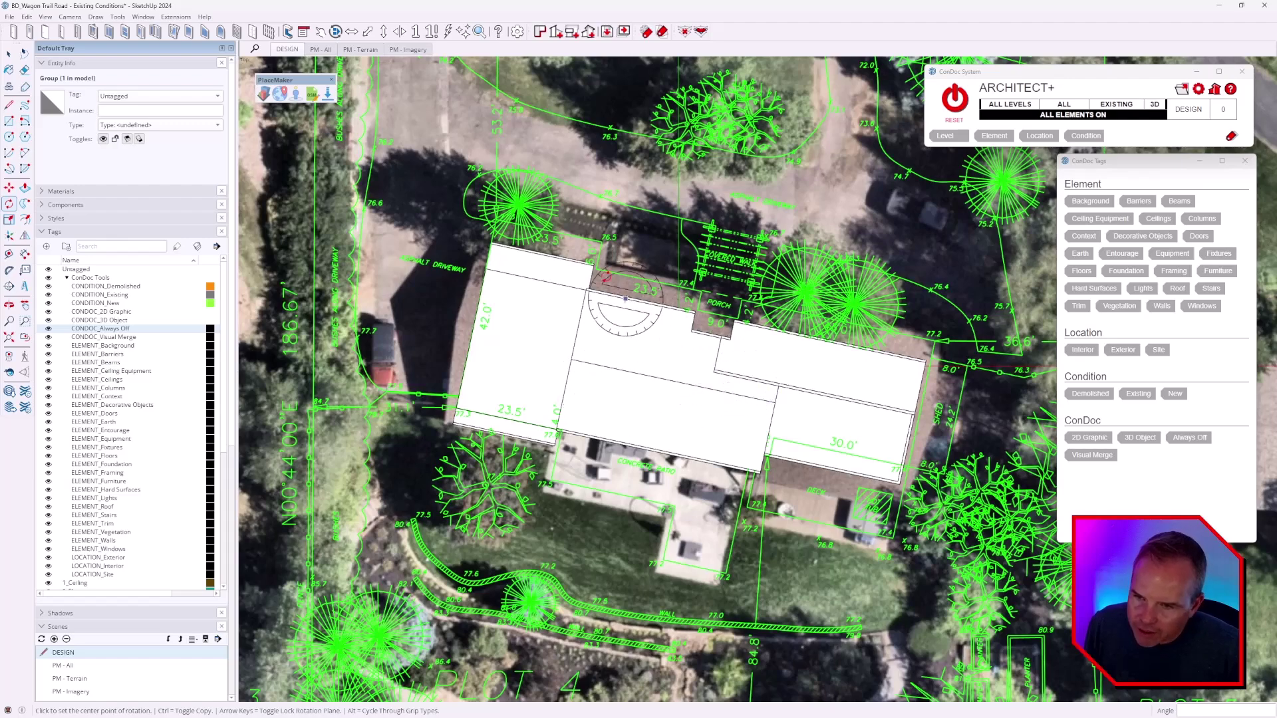
scroll(570, 257, "up", 3)
Step: Move the linework's wall corner onto the model's matching wall corner
key("m")
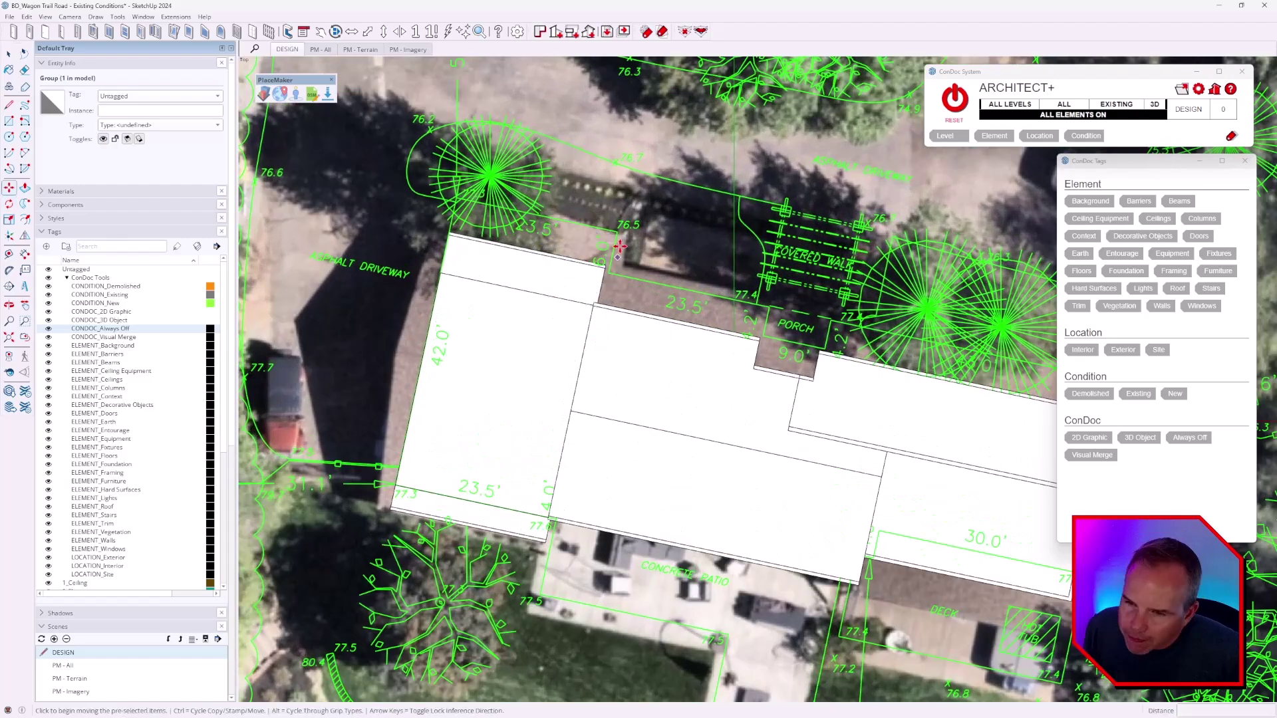
scroll(599, 249, "up", 4)
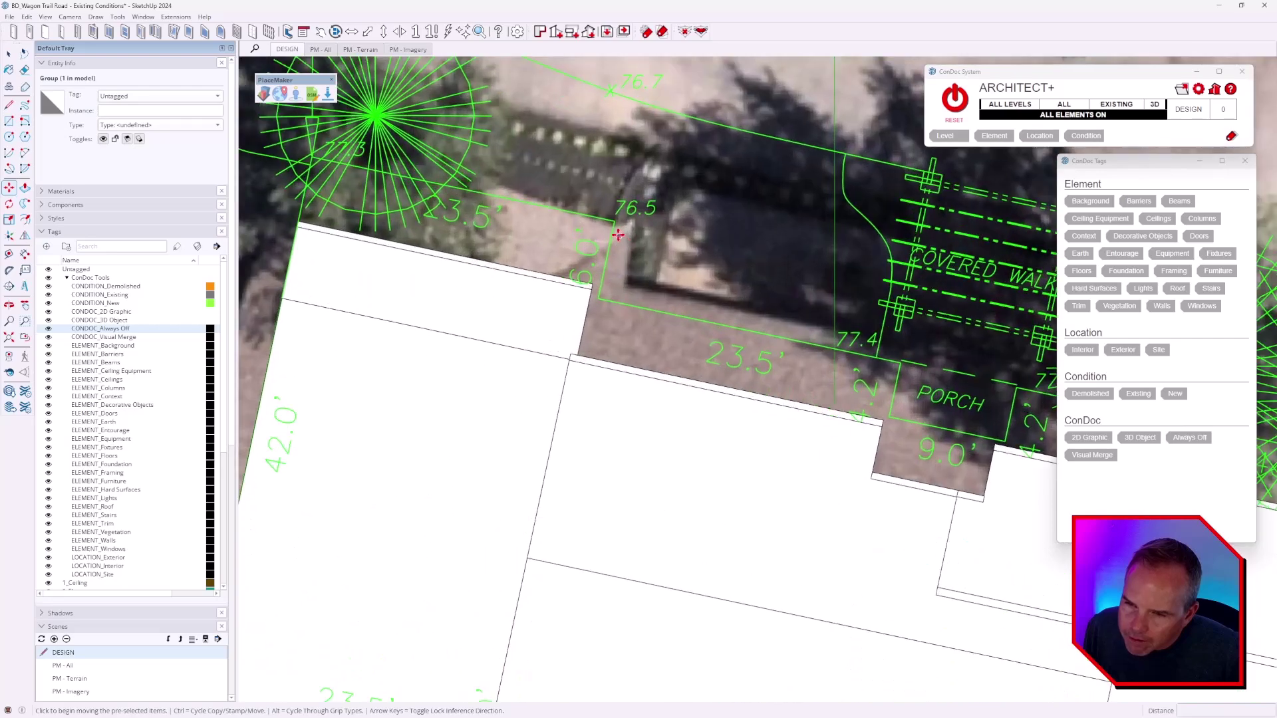
left_click(567, 377)
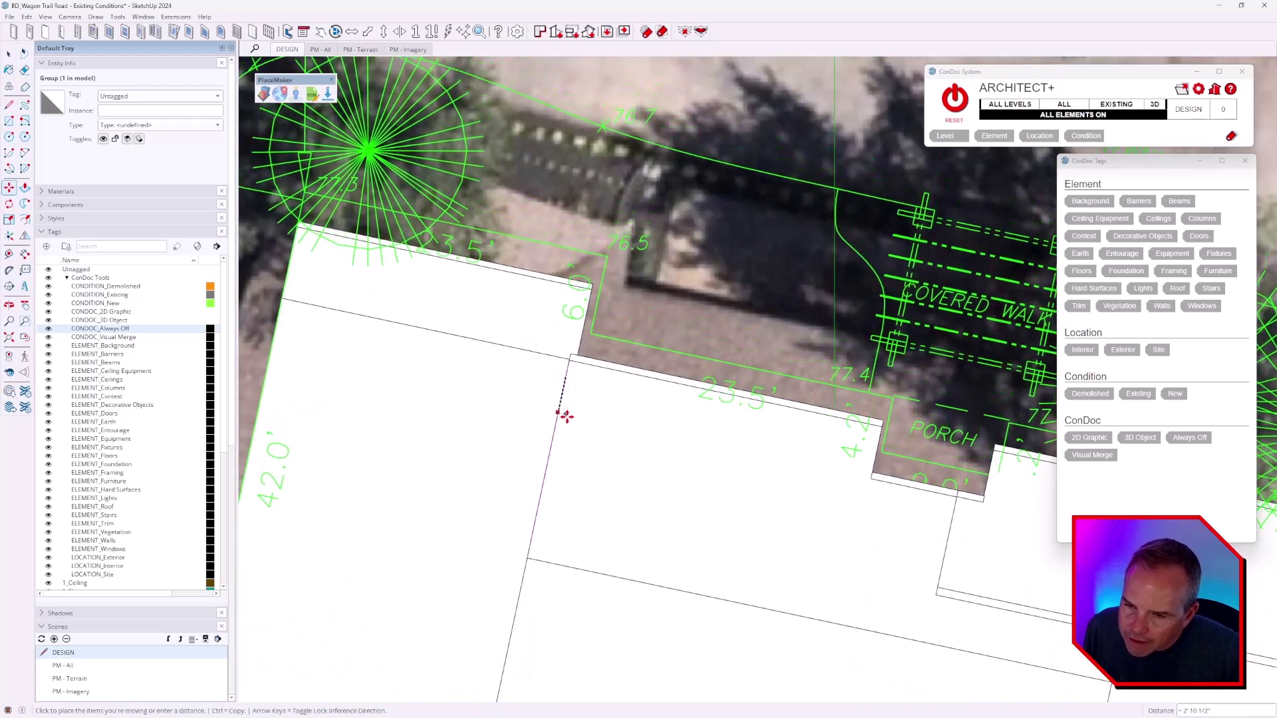
left_click(570, 437)
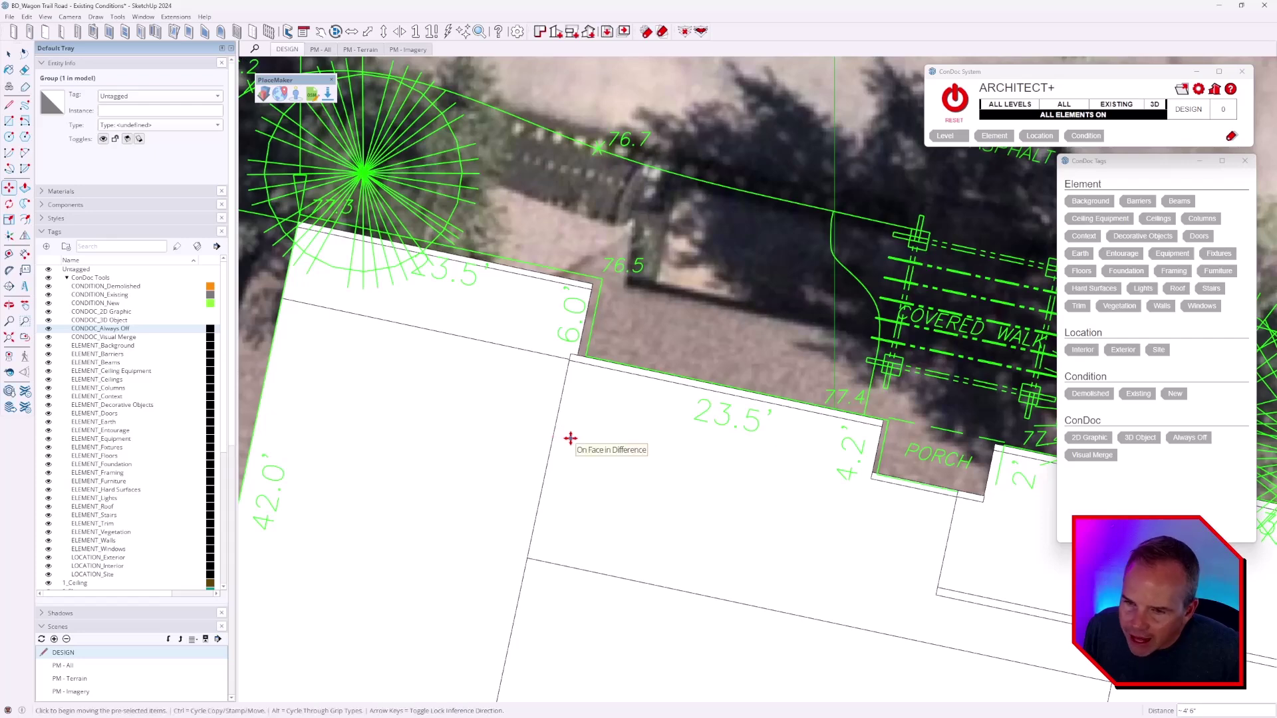
scroll(570, 438, "down", 3)
scroll(859, 439, "up", 2)
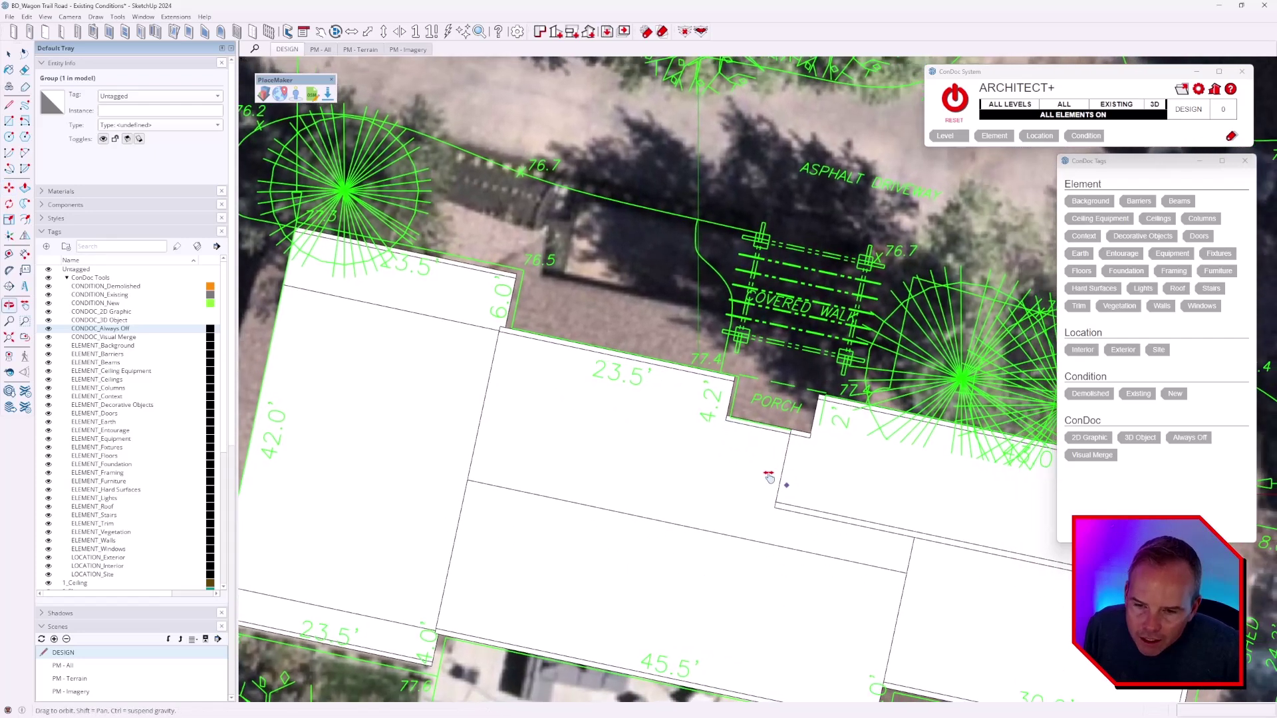
Step: Snap the linework to the porch edge, then check alignment around the east end and patio
middle_click_drag(820, 496, 720, 421, "shift")
scroll(721, 421, "up", 3)
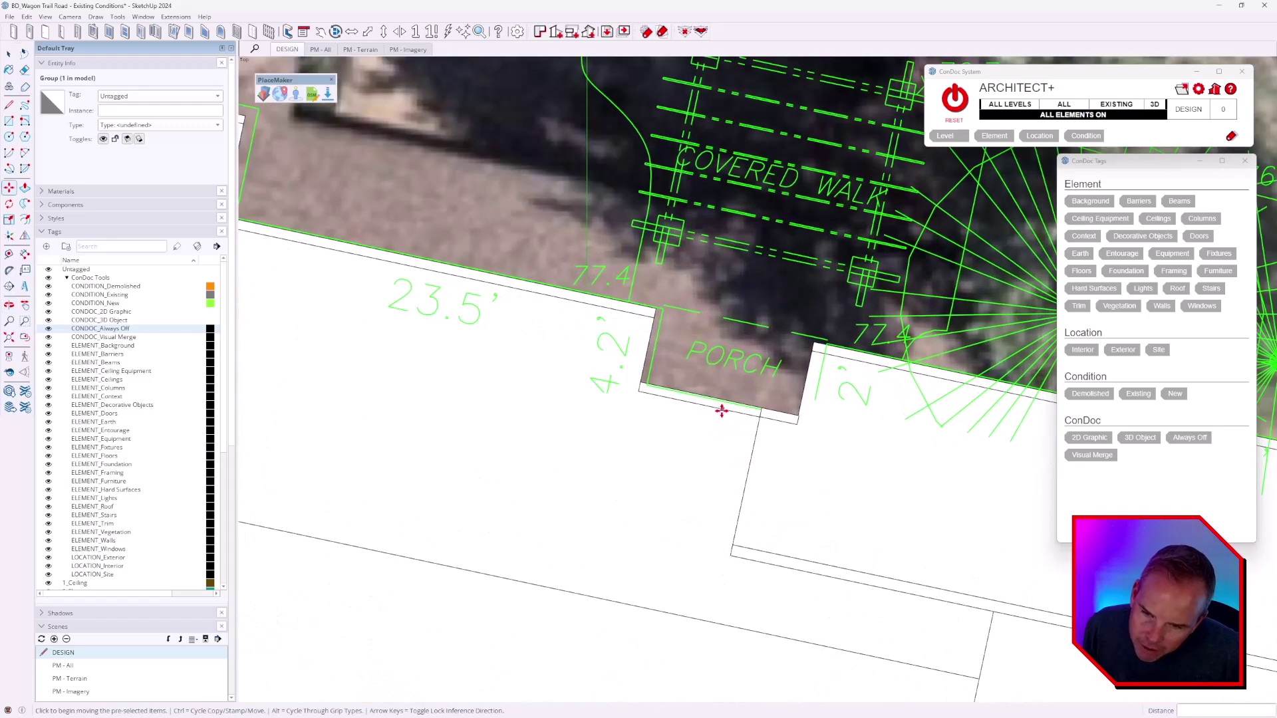
left_click(715, 409)
left_click(715, 409)
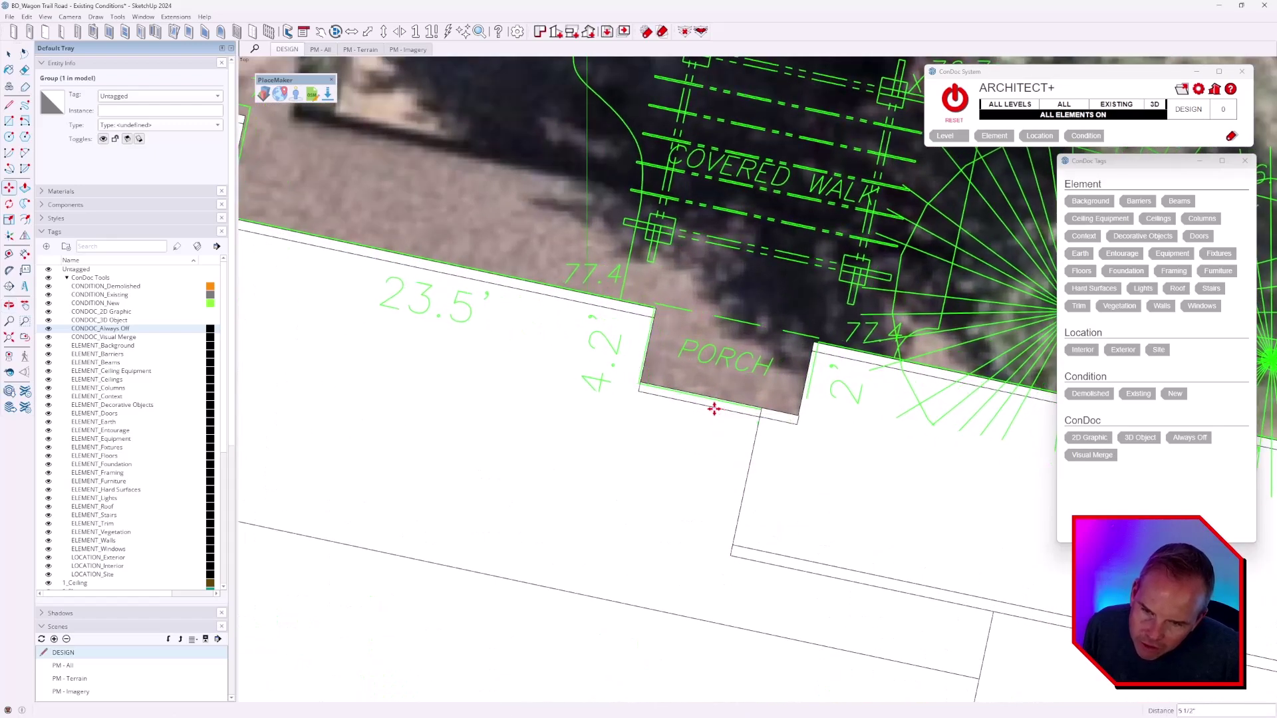
scroll(715, 409, "down", 3)
scroll(699, 429, "down", 2)
middle_click_drag(698, 431, 697, 342, "shift")
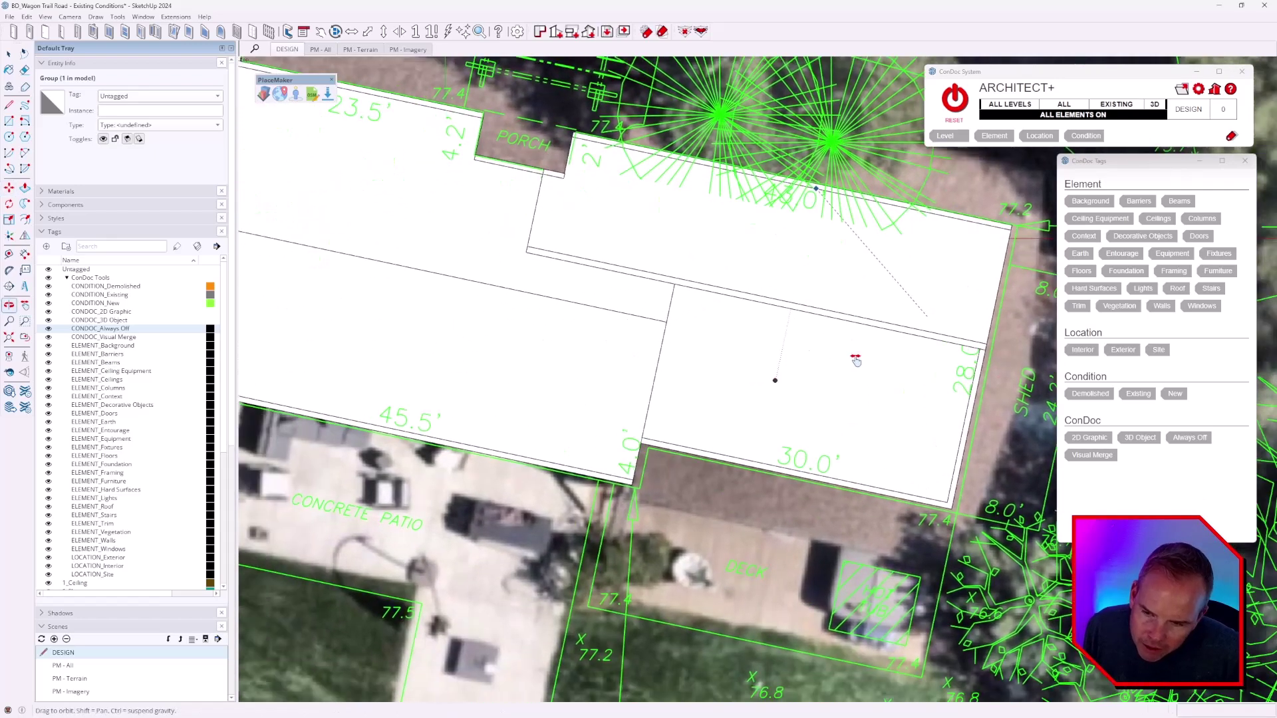
middle_click_drag(835, 362, 740, 393, "shift")
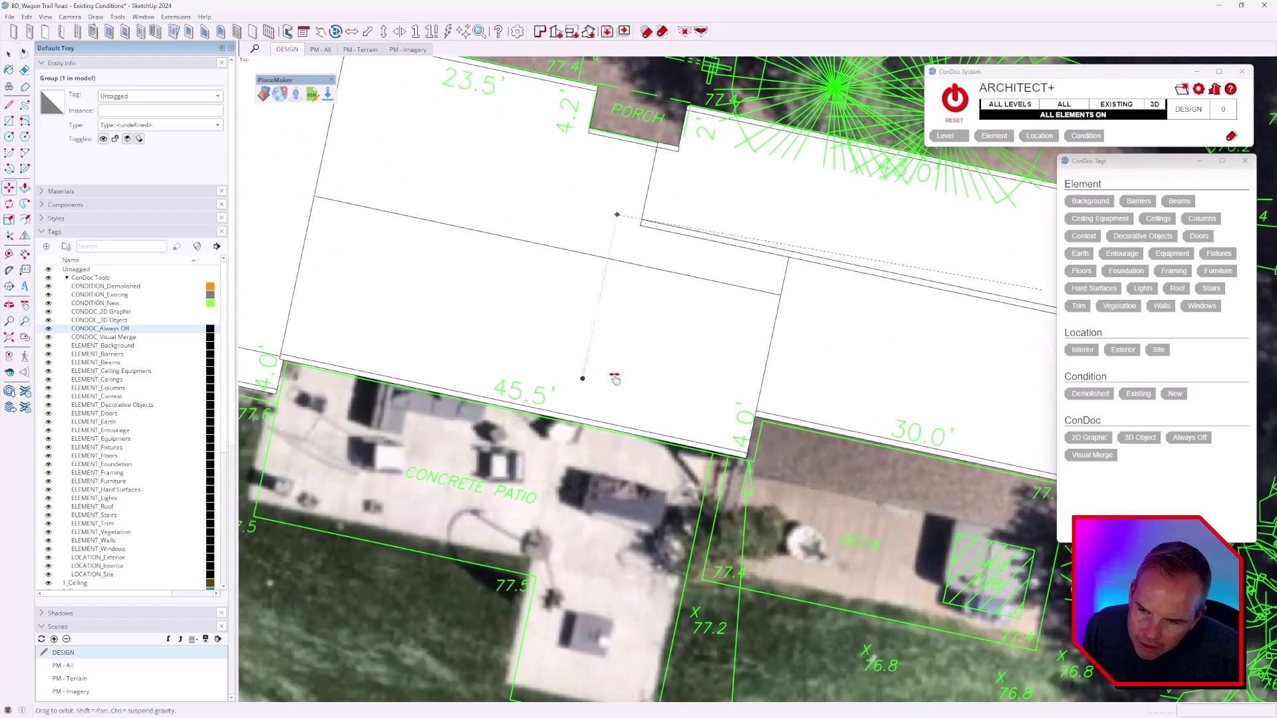
middle_click_drag(654, 350, 666, 434, "shift")
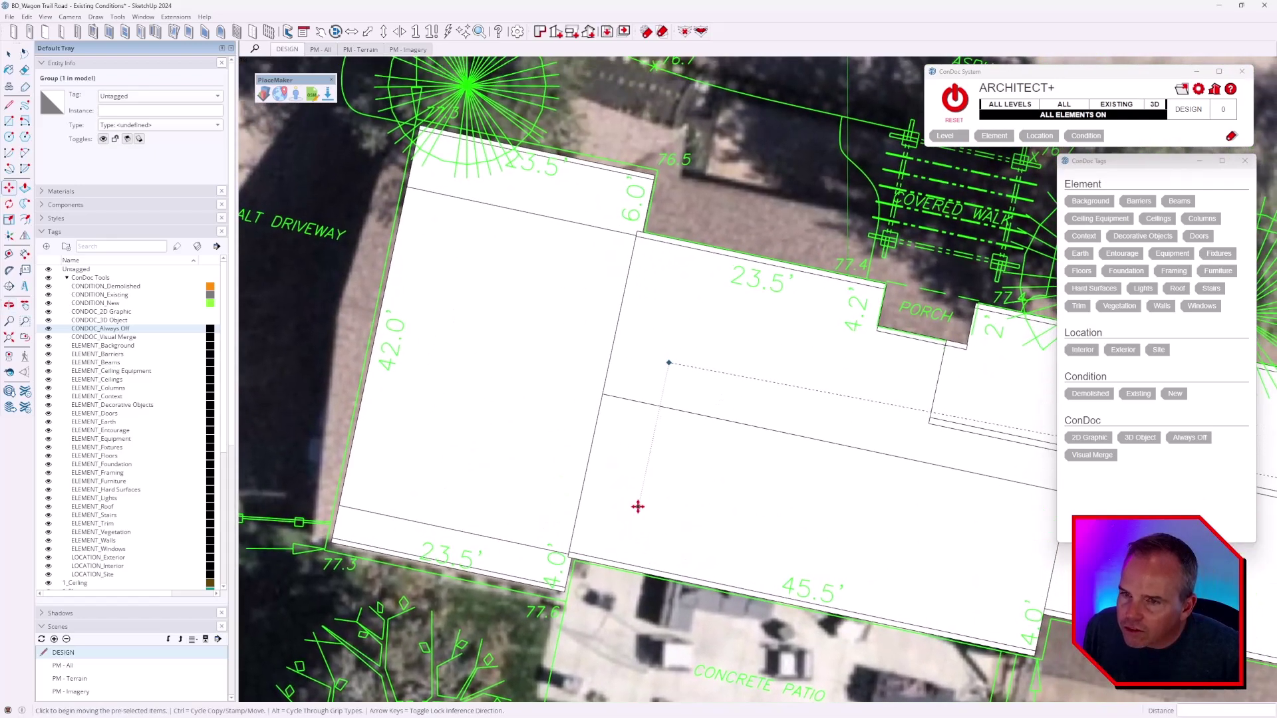